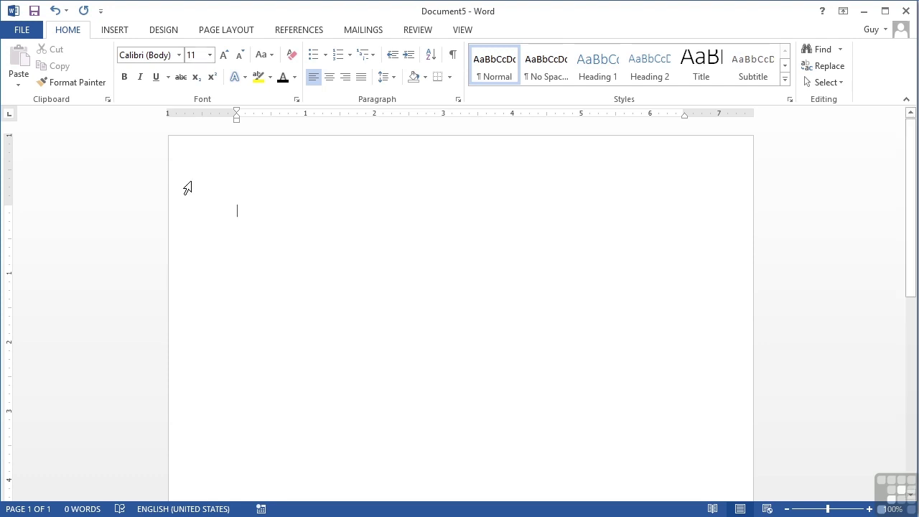
Start inserting a chart and look through the chart categories from Line to Combo and back to Column.
click(101, 32)
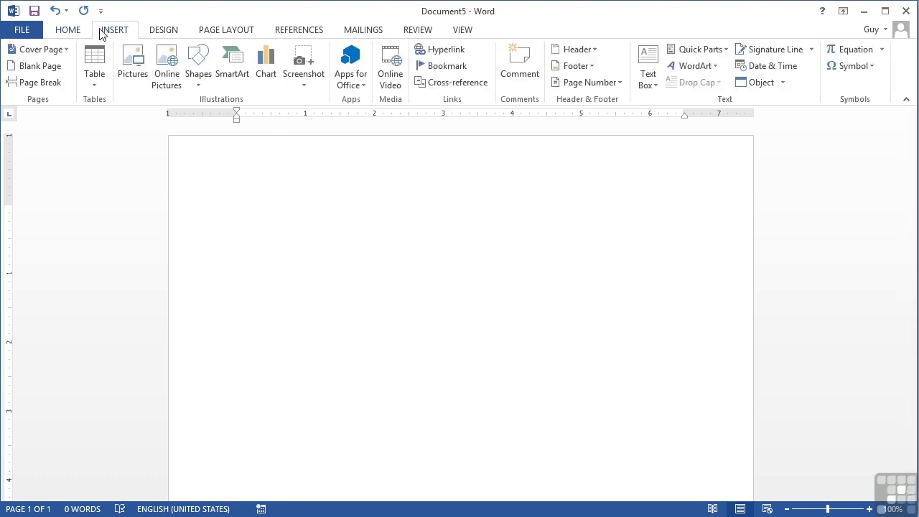
click(270, 73)
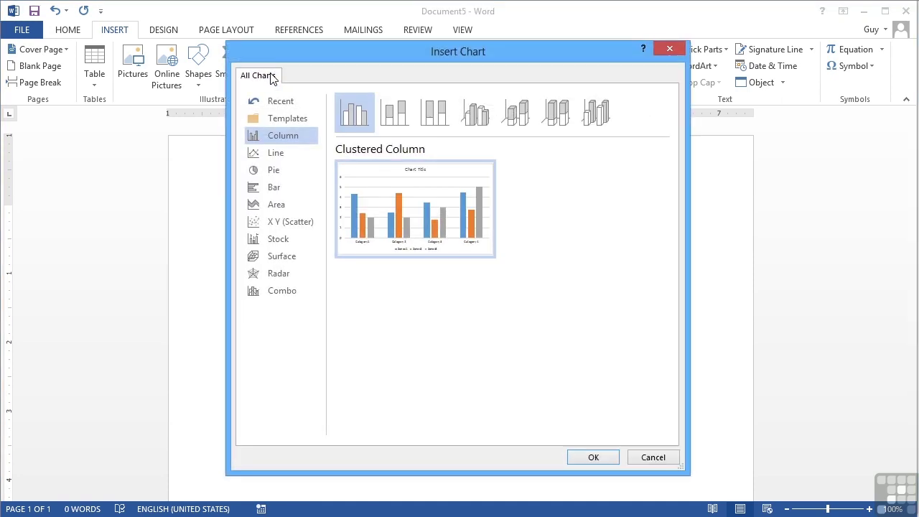
click(290, 157)
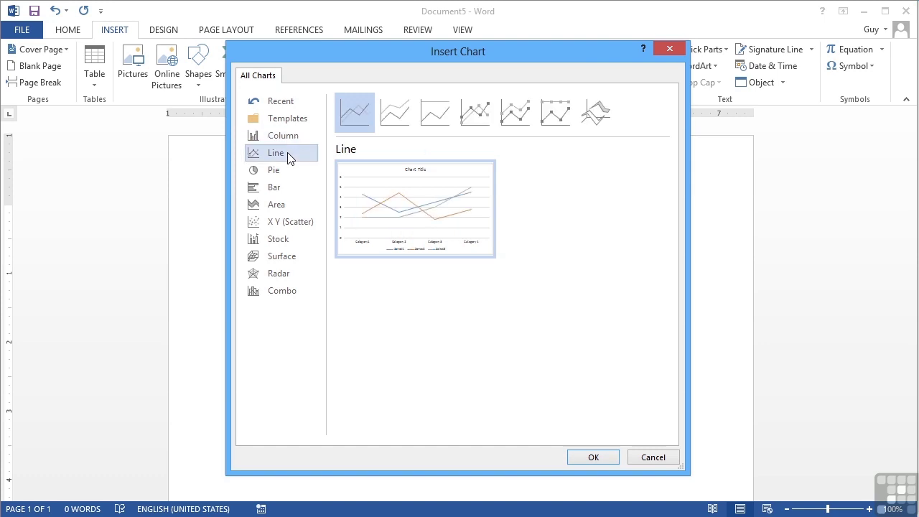
click(281, 172)
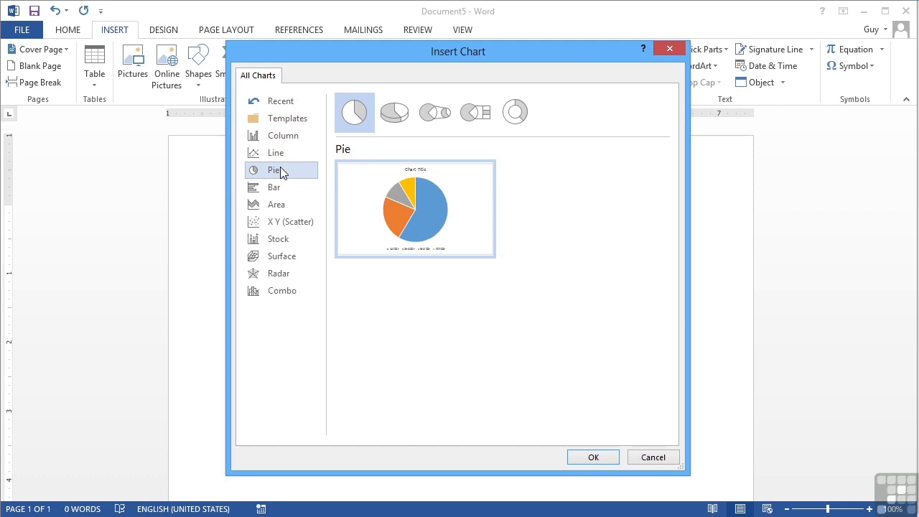
click(278, 187)
click(289, 204)
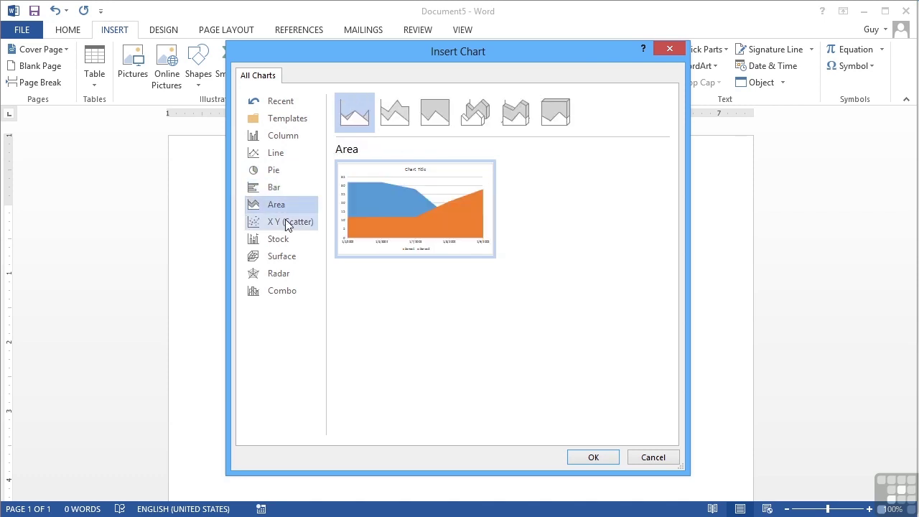
click(288, 225)
click(292, 242)
click(292, 258)
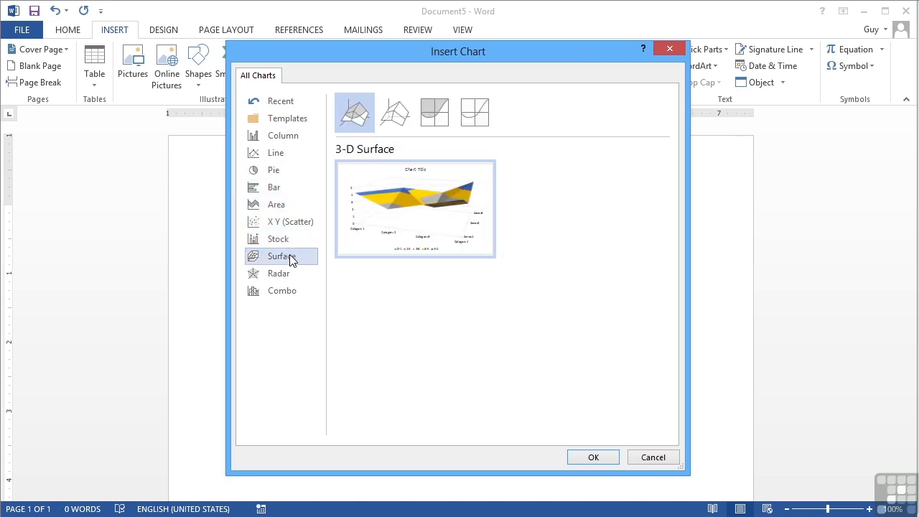
click(290, 274)
click(291, 291)
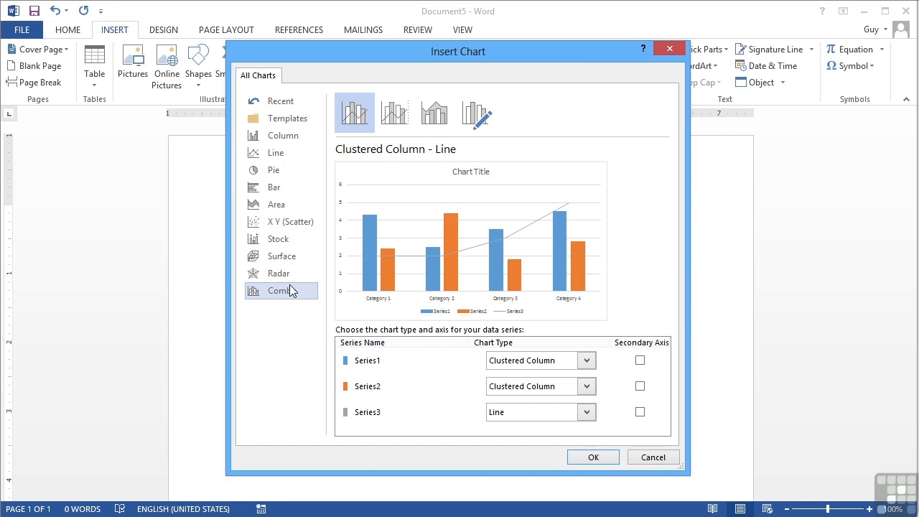
click(288, 245)
click(287, 224)
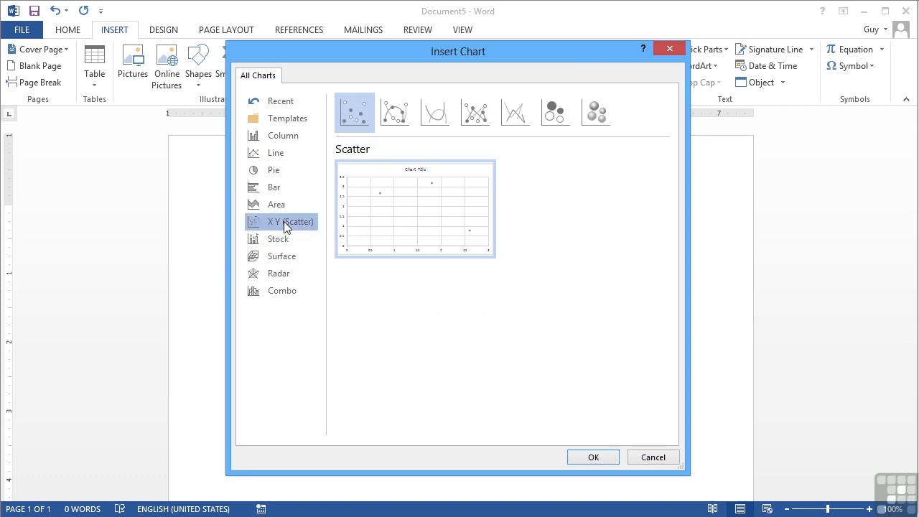
click(283, 206)
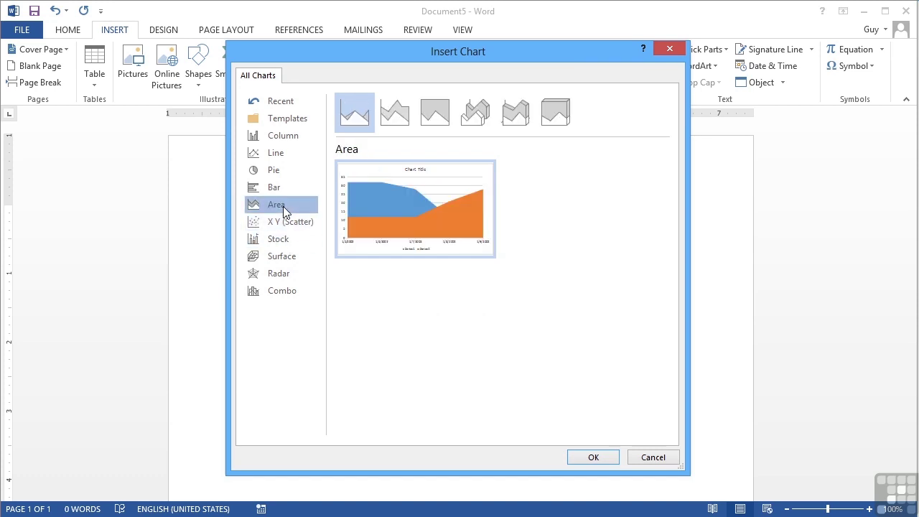
click(280, 189)
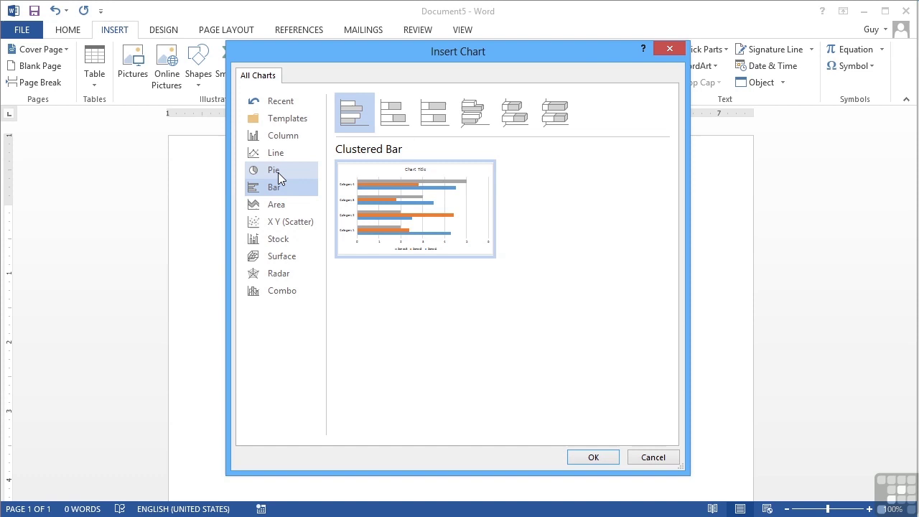
click(287, 153)
click(297, 137)
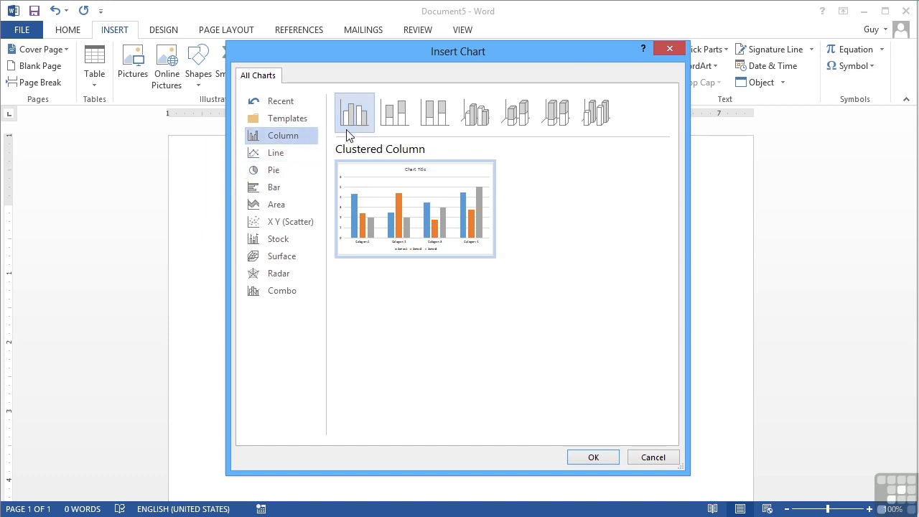
Preview the stacked and 3-D column subtypes, and insert a Clustered Column chart into the document.
click(392, 123)
click(433, 128)
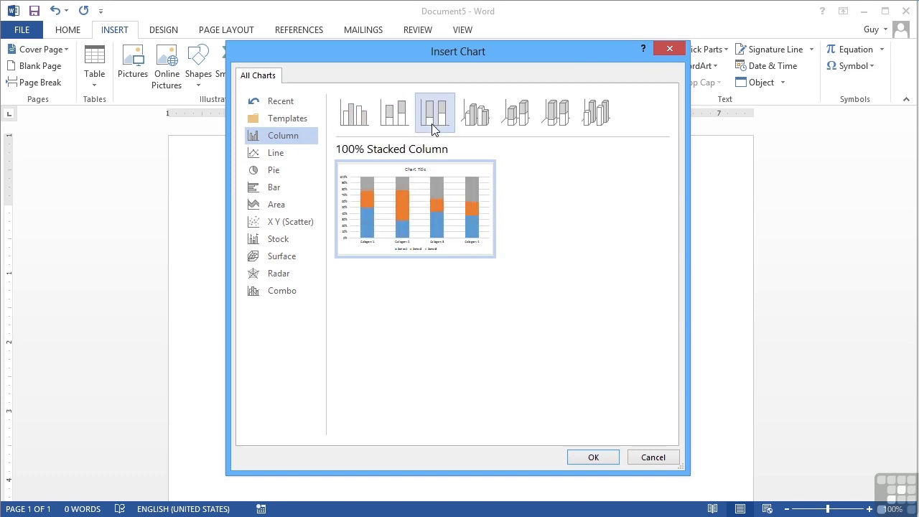
click(469, 120)
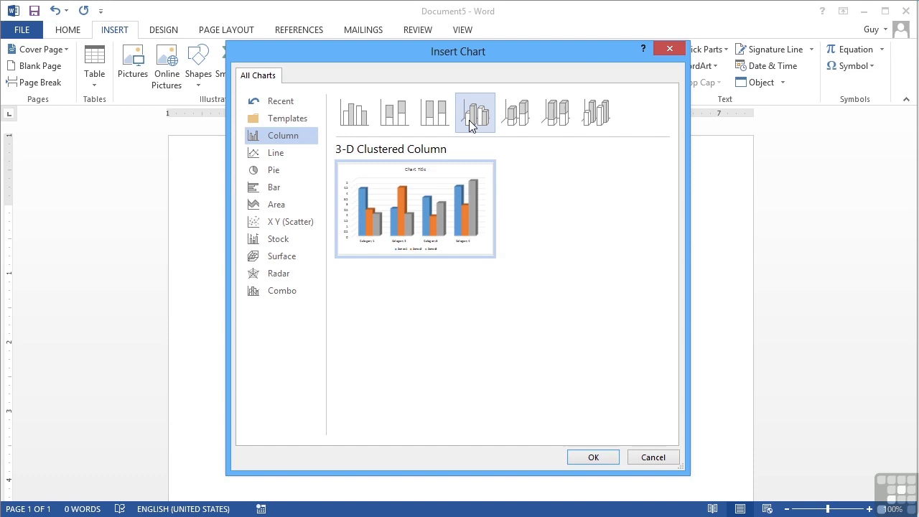
click(507, 128)
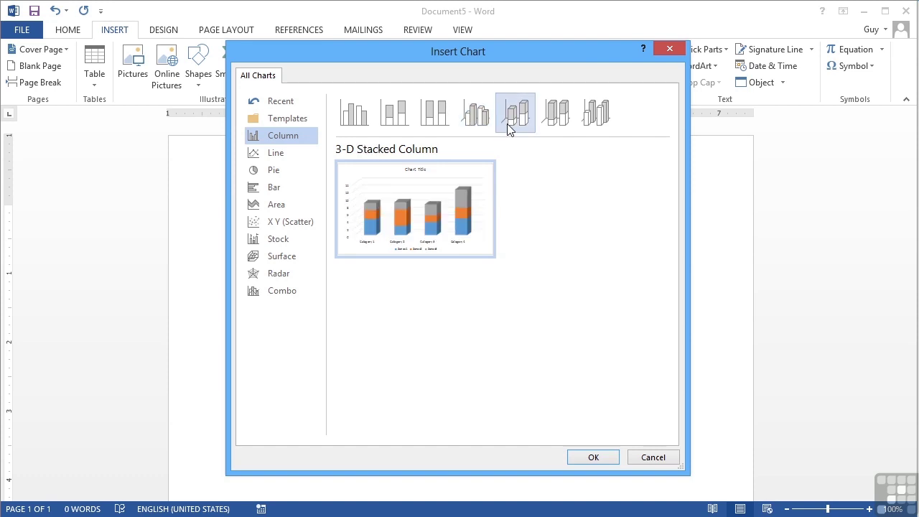
click(549, 126)
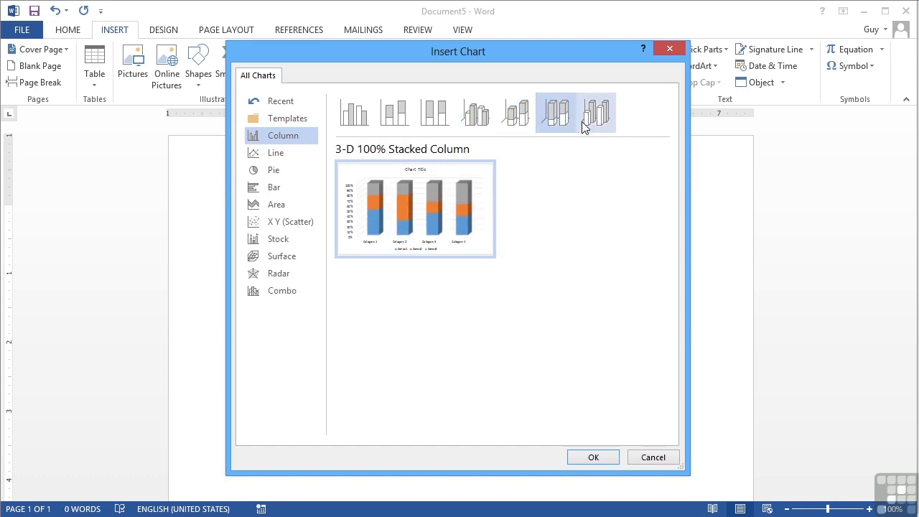
click(582, 126)
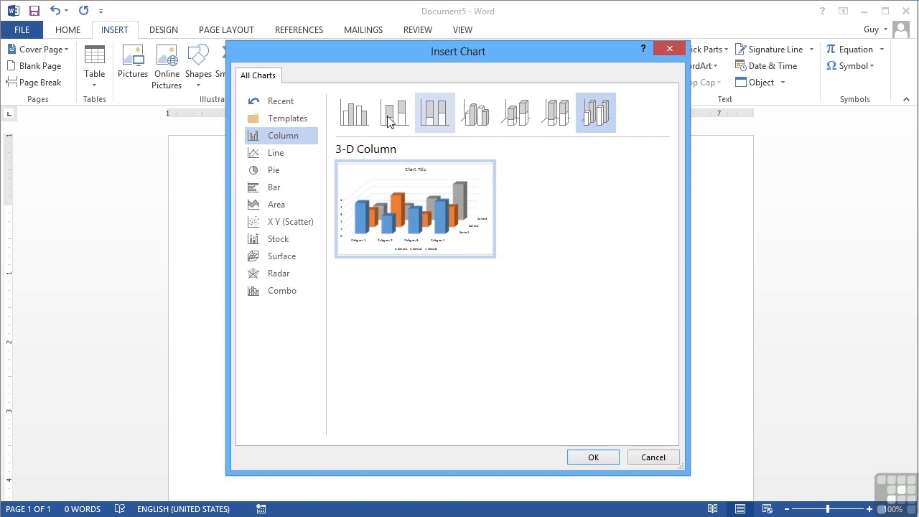
click(357, 119)
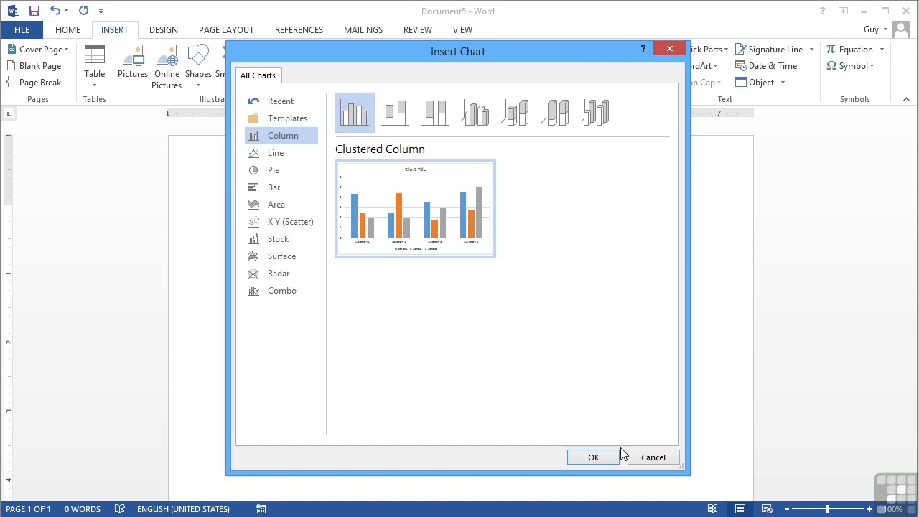
click(593, 458)
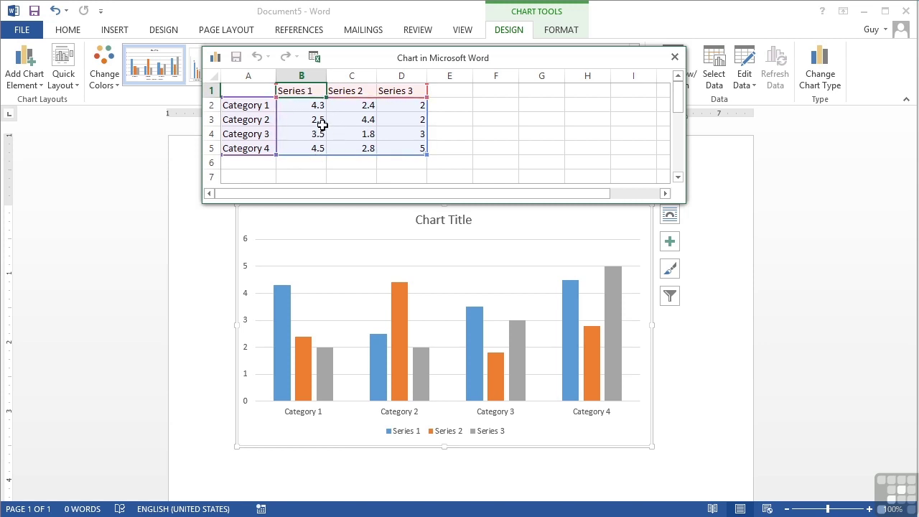
Name the three data series Meat, Veg and Fish in the chart's data sheet.
text(Meat)
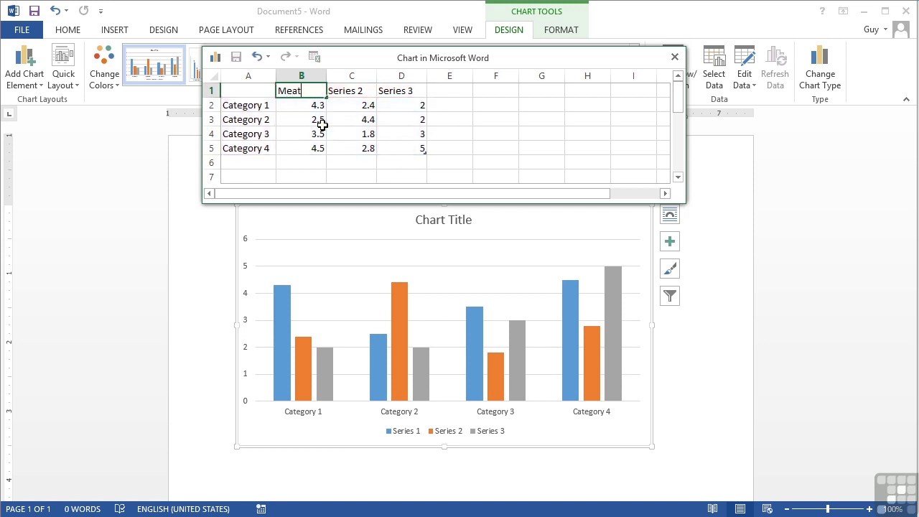
key(Tab)
text(Veg)
key(Tab)
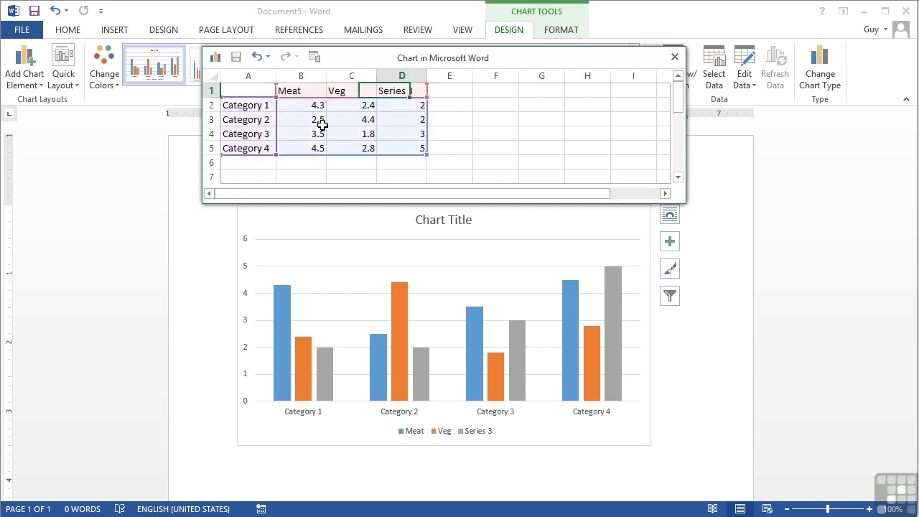
text(Fish)
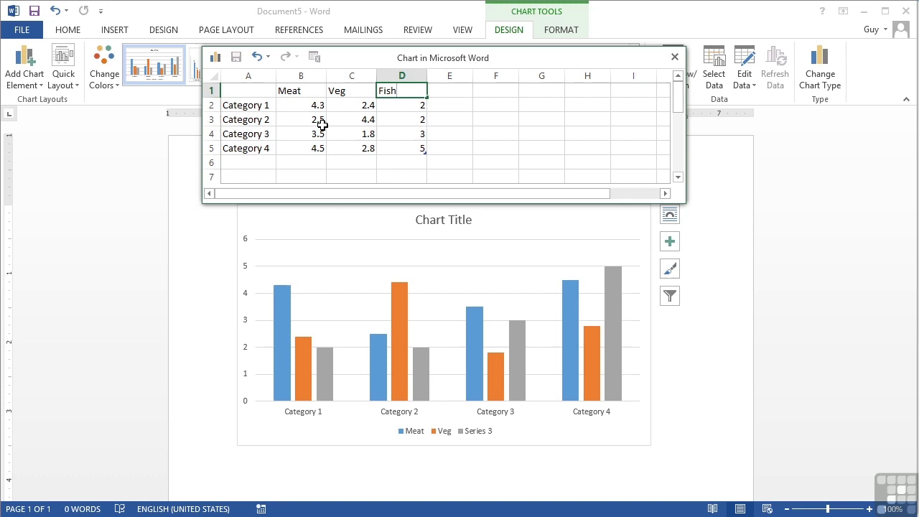
Rename the first three categories in the chart data as Under 18, Adult and Retired.
click(260, 108)
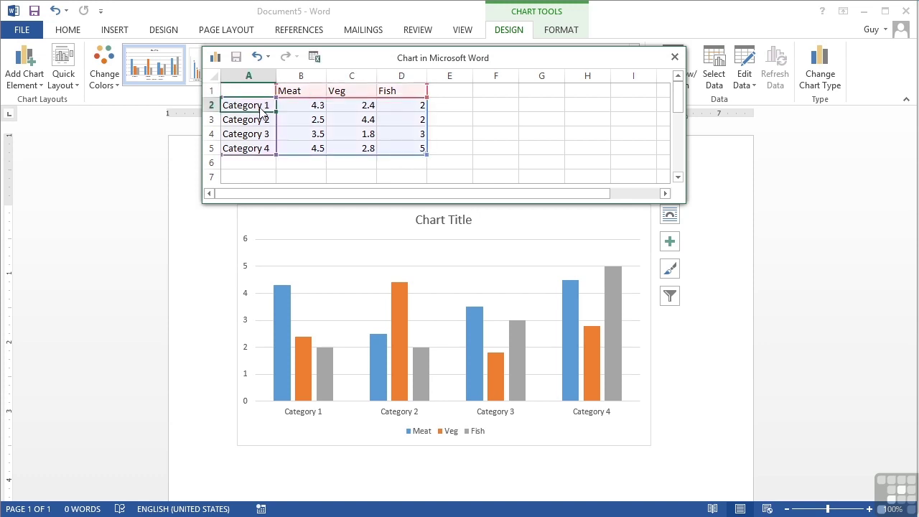
text(Under 18)
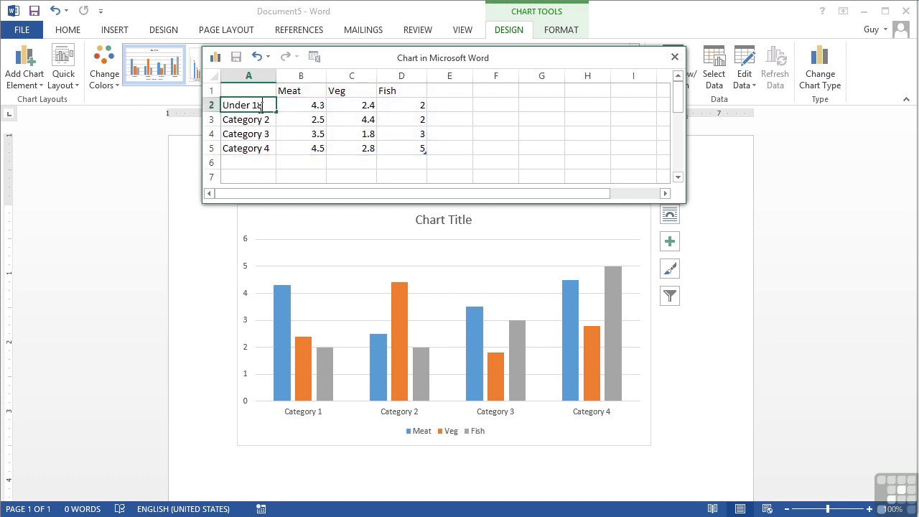
key(Return)
text(Adult)
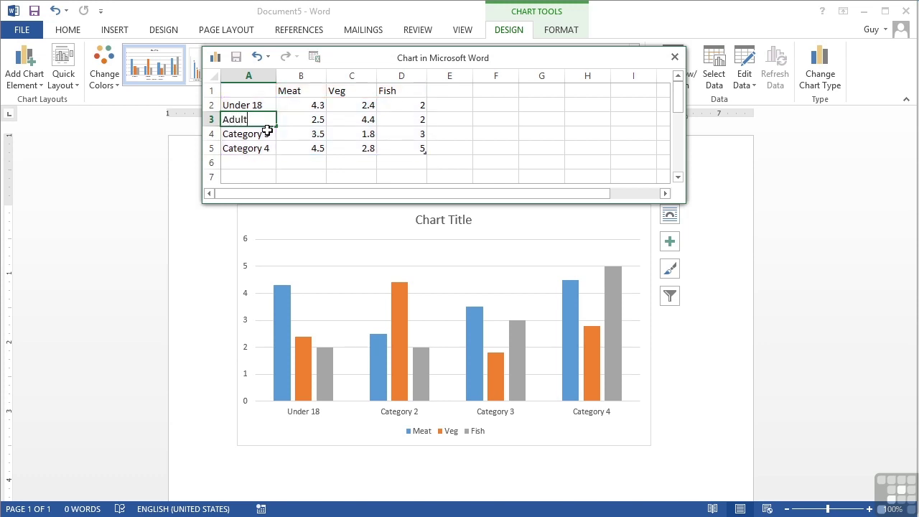
key(Return)
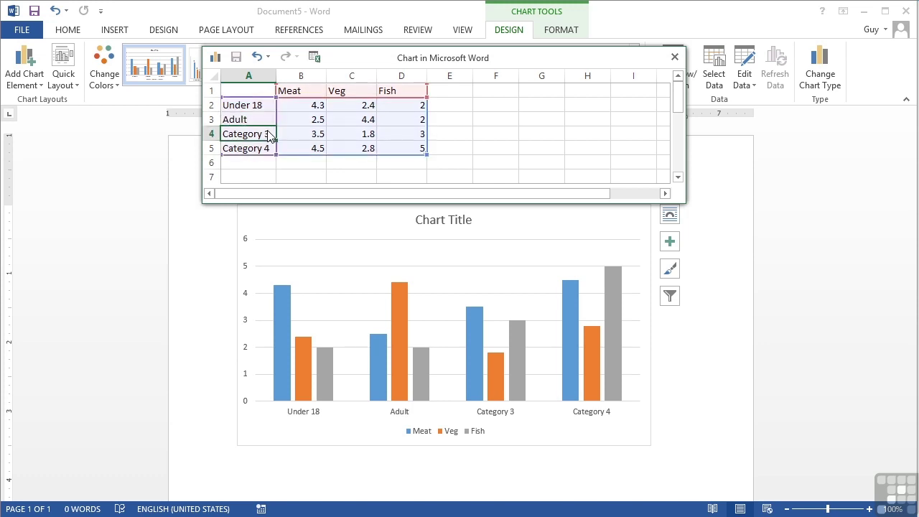
text(Retired)
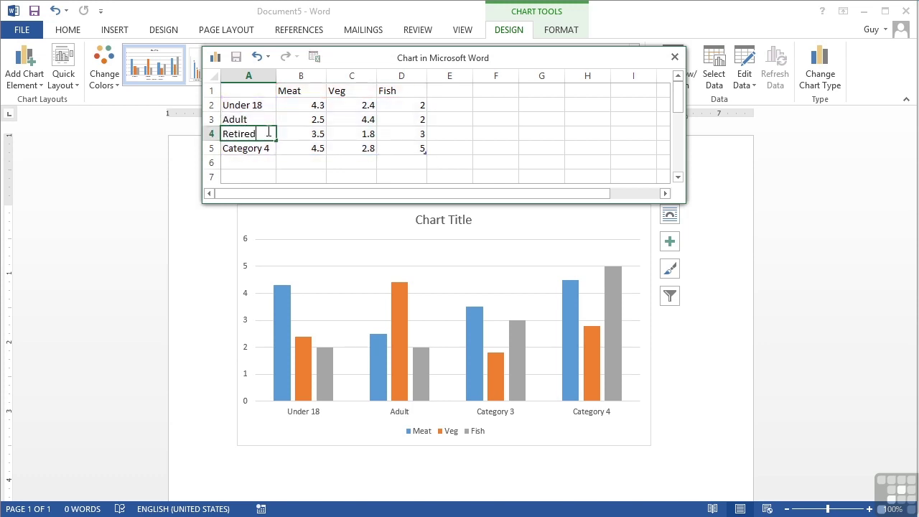
key(Return)
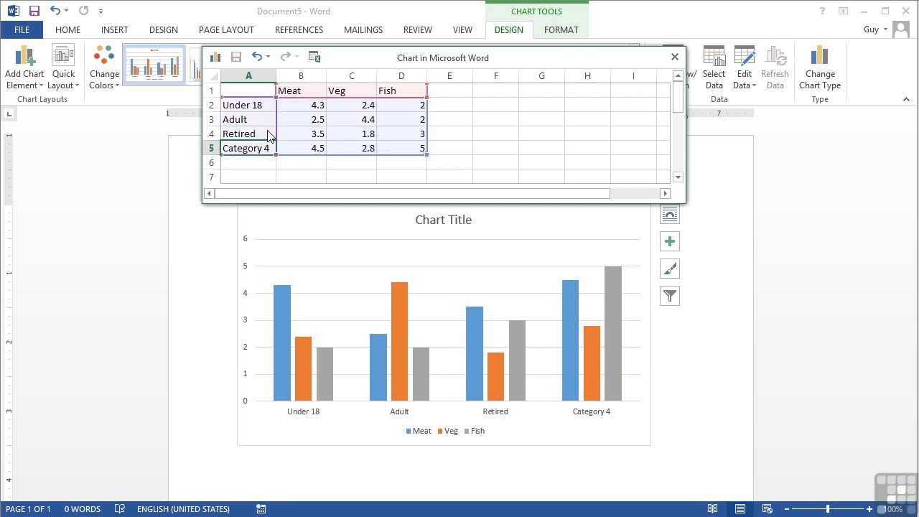
Clear the Category 4 row from the chart data and shrink the chart's data range to end at row 4.
click(210, 148)
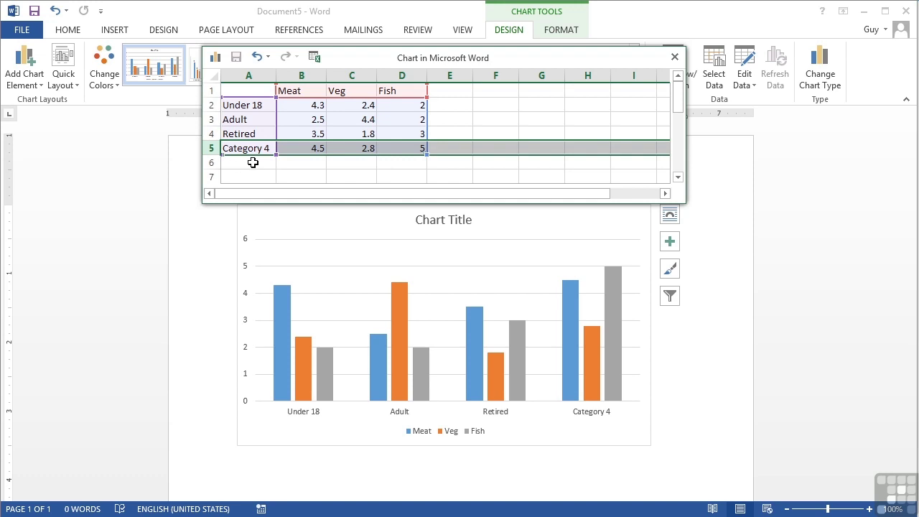
key(Delete)
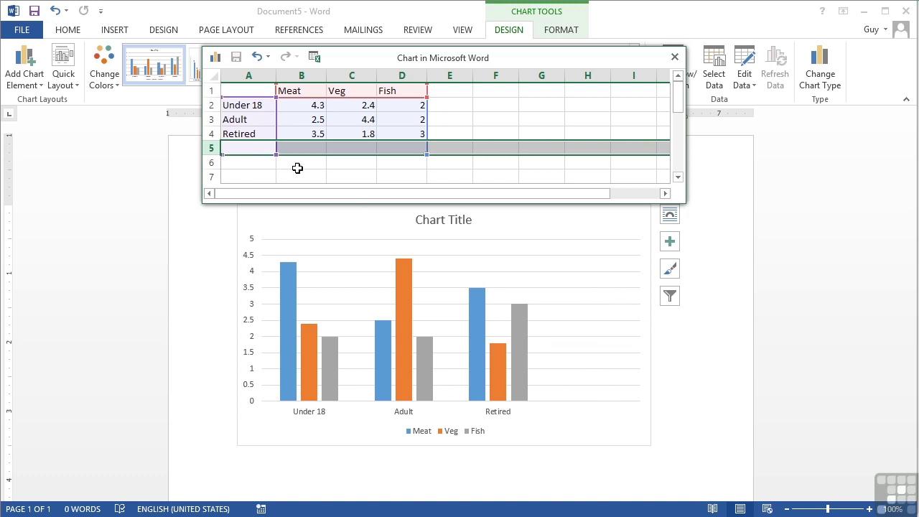
click(258, 148)
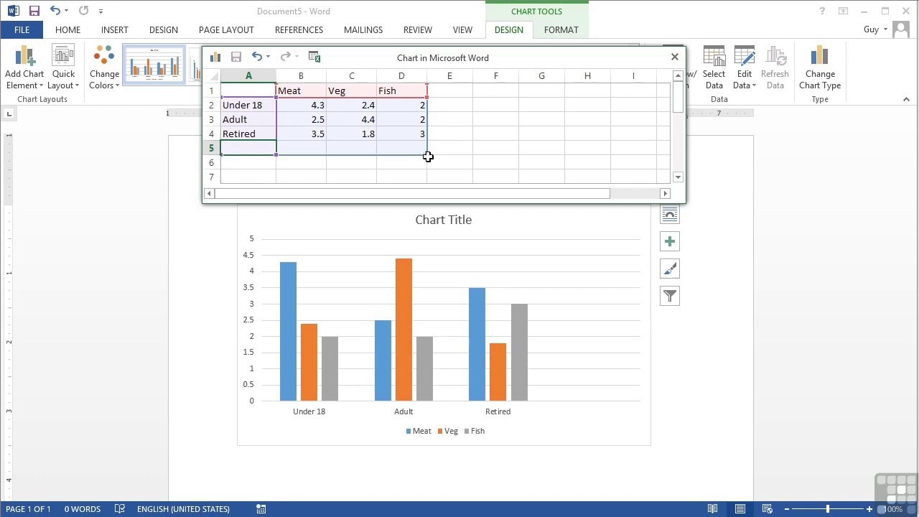
drag(427, 156, 426, 146)
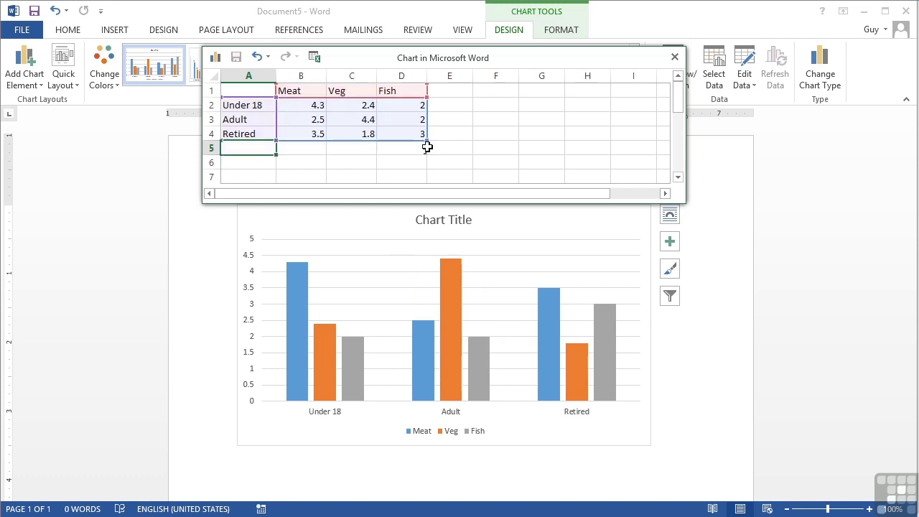
click(303, 165)
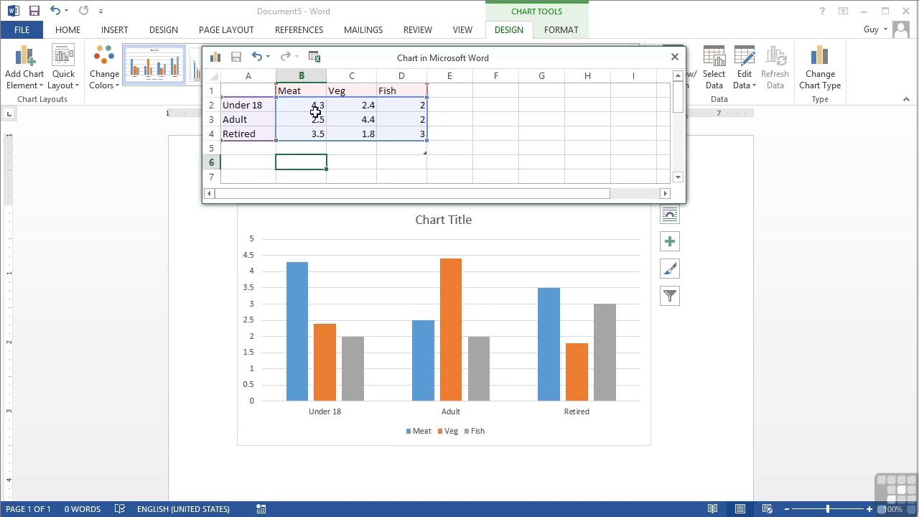
click(309, 91)
click(336, 89)
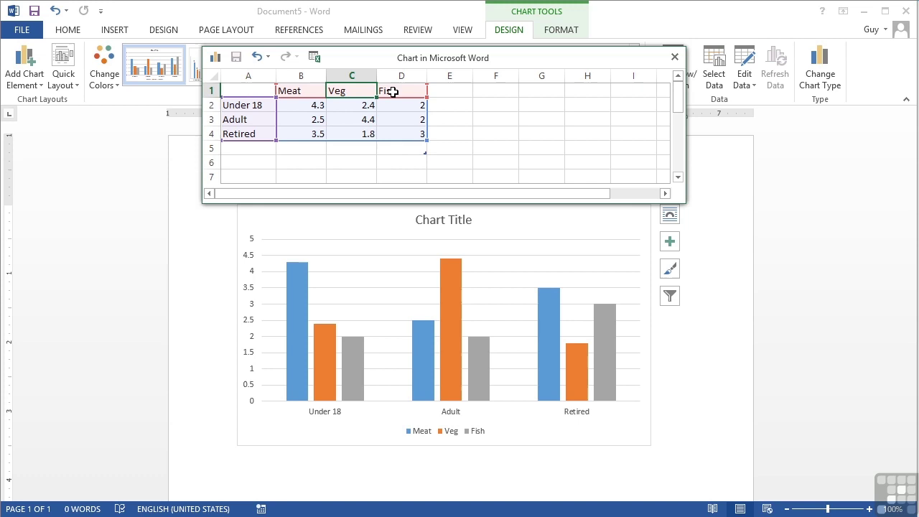
click(381, 91)
click(314, 91)
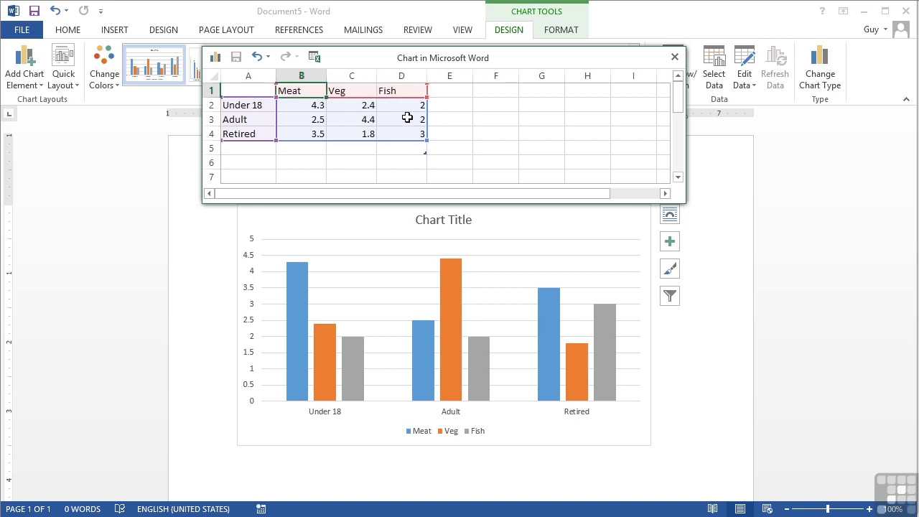
click(406, 91)
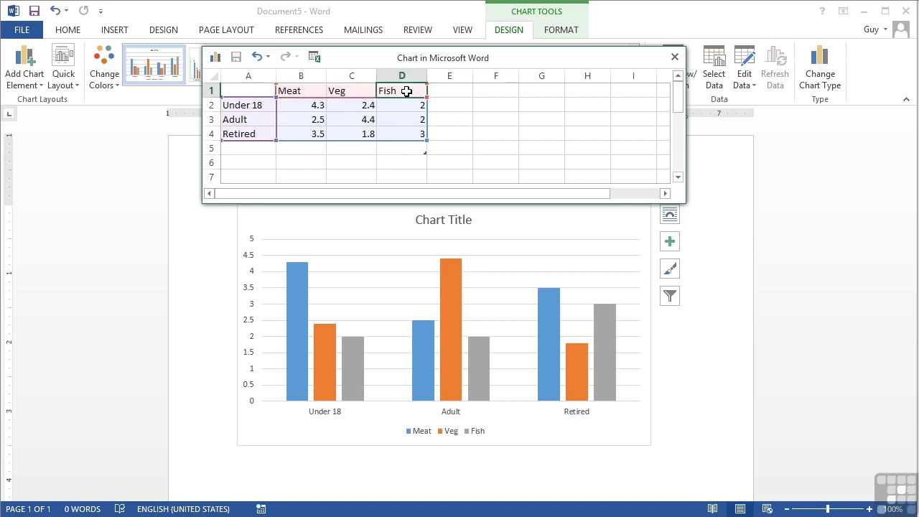
Add a fourth series named Other to the chart's data sheet and extend the chart data range to include it.
click(445, 89)
text(Other)
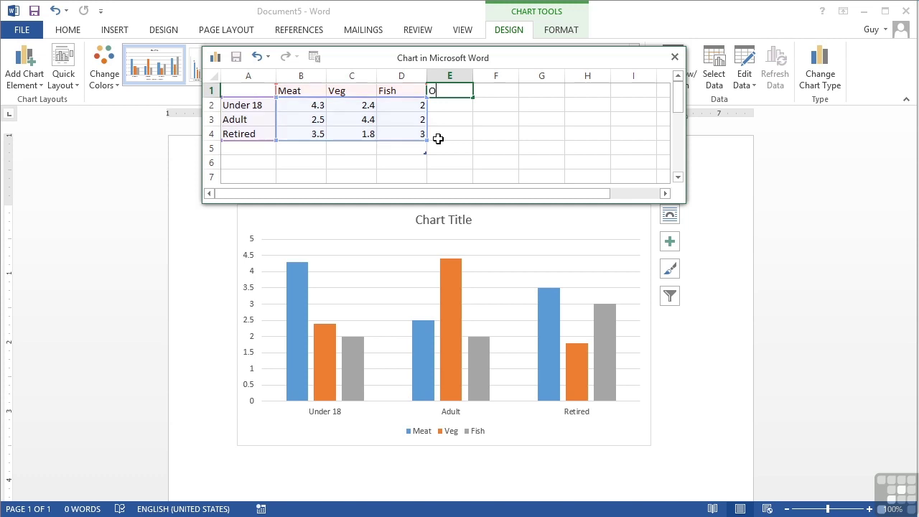
key(Tab)
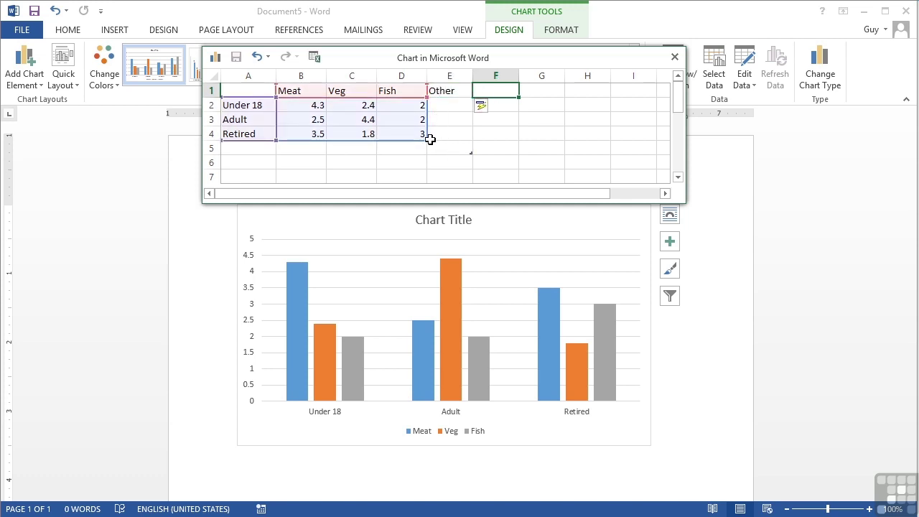
drag(425, 139, 462, 144)
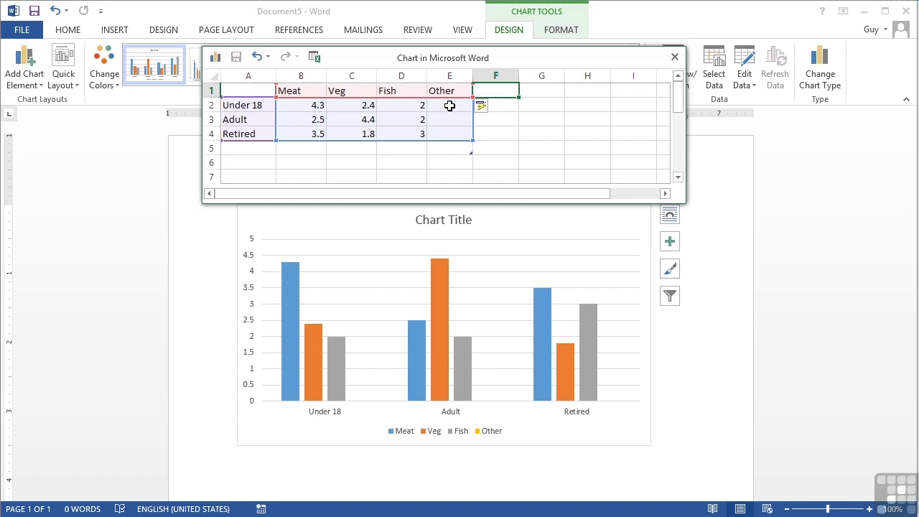
Enter the Other series values 5 for Under 18, 4 for Adult and 3 for Retired.
click(451, 106)
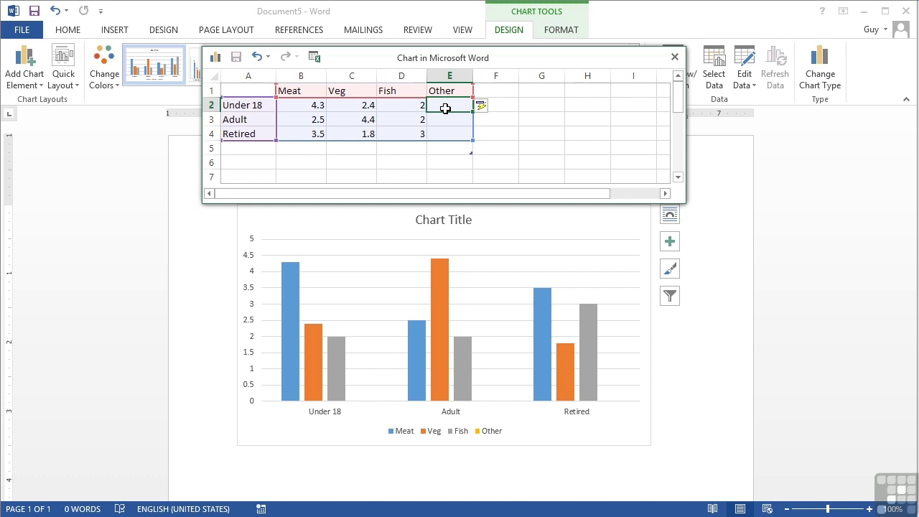
text(5)
key(Return)
text(4)
key(Return)
text(3)
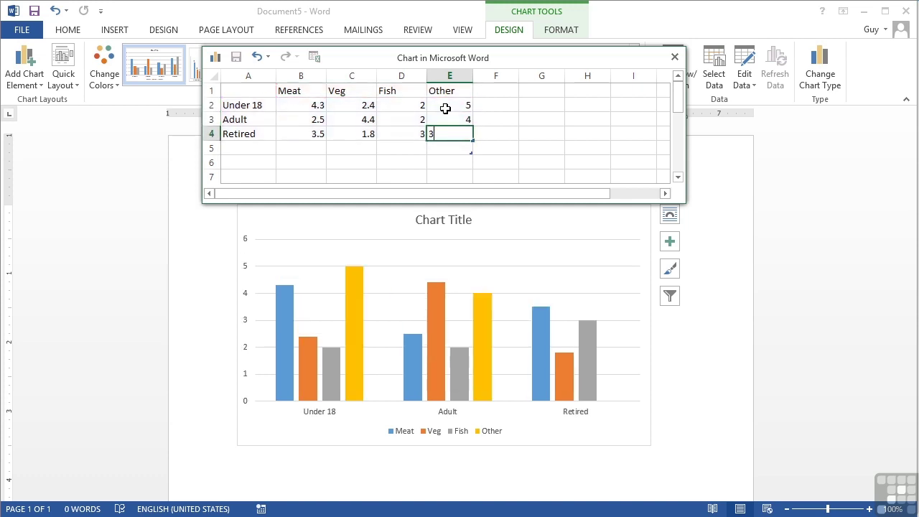
click(446, 115)
Set the Veg values to 45 for Under 18 and 3 for Adult.
key(Left)
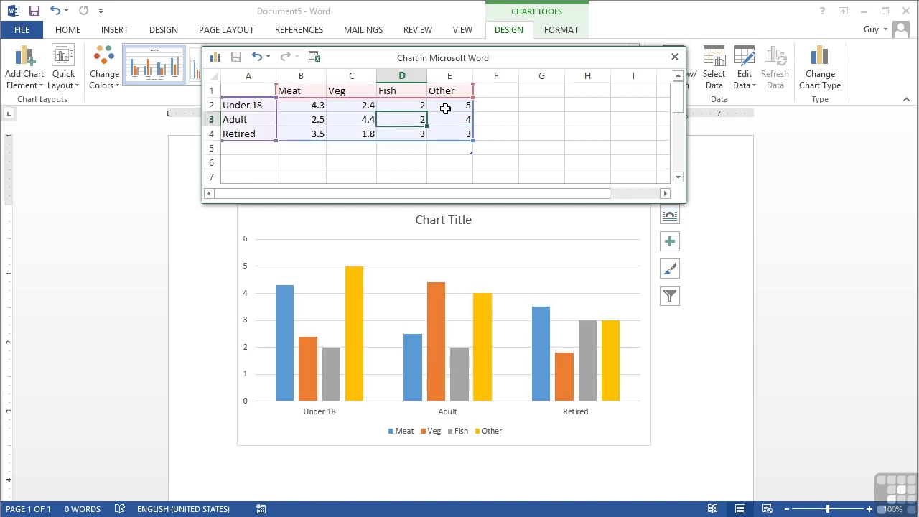
key(Left)
key(Up)
text(45)
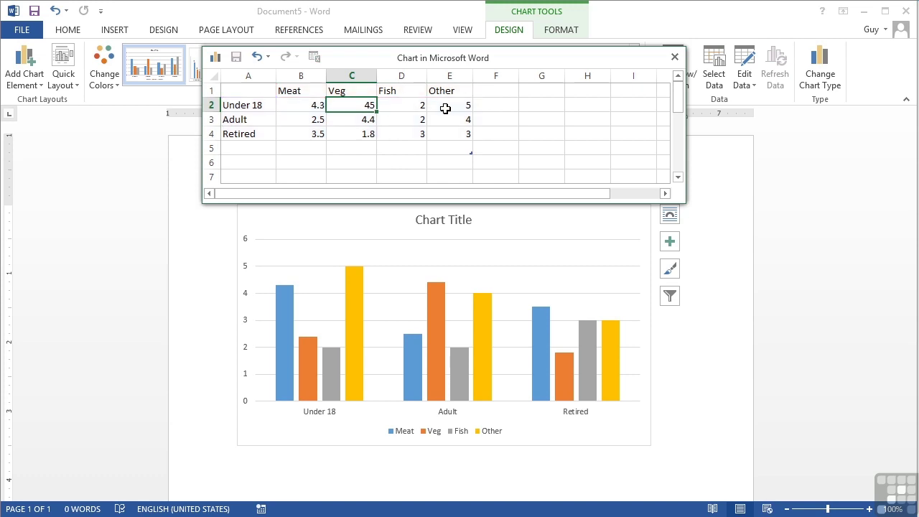
key(Return)
text(3)
key(Up)
Set the Meat values to 3 for Under 18 and 56 for Adult.
key(Left)
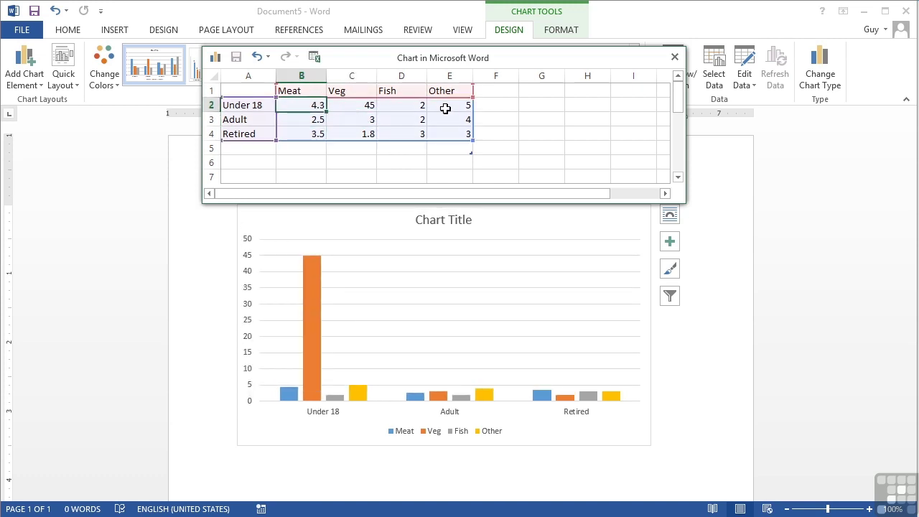
text(3)
key(Return)
text(56)
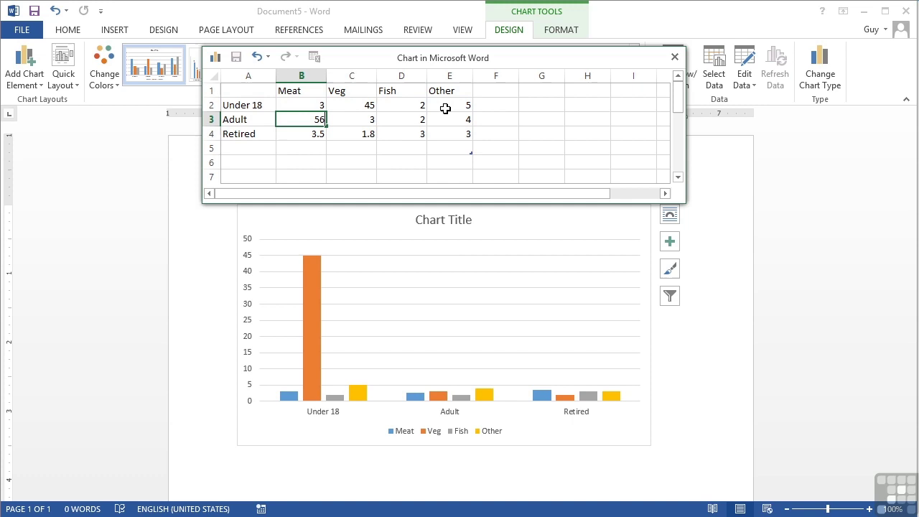
key(Tab)
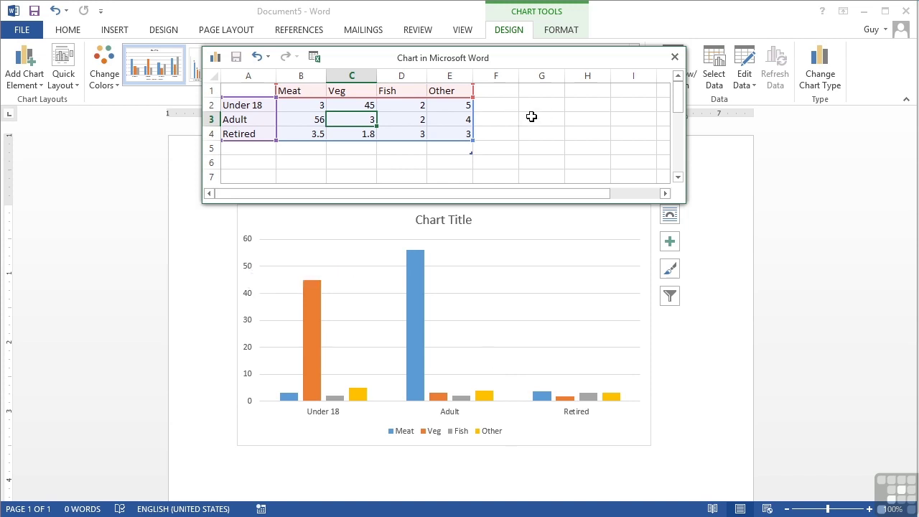
Close the chart's data sheet and deselect the chart in the document.
click(675, 57)
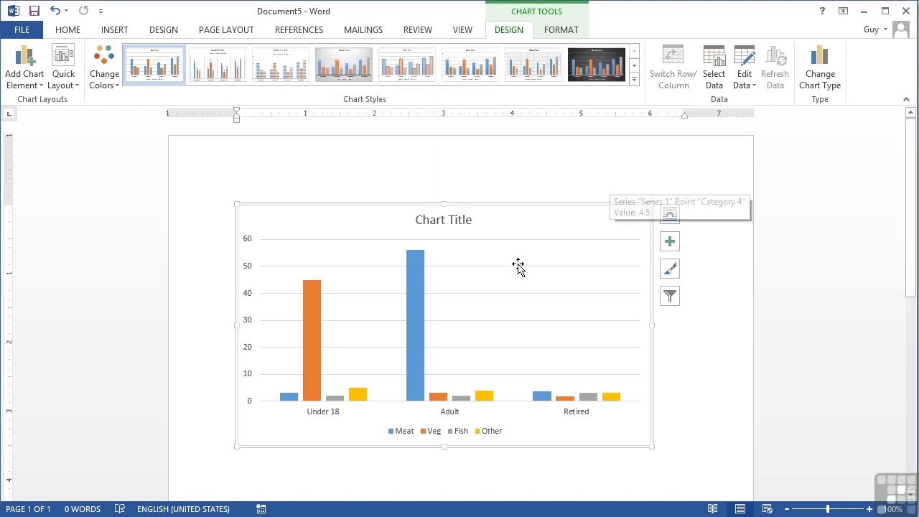
click(680, 334)
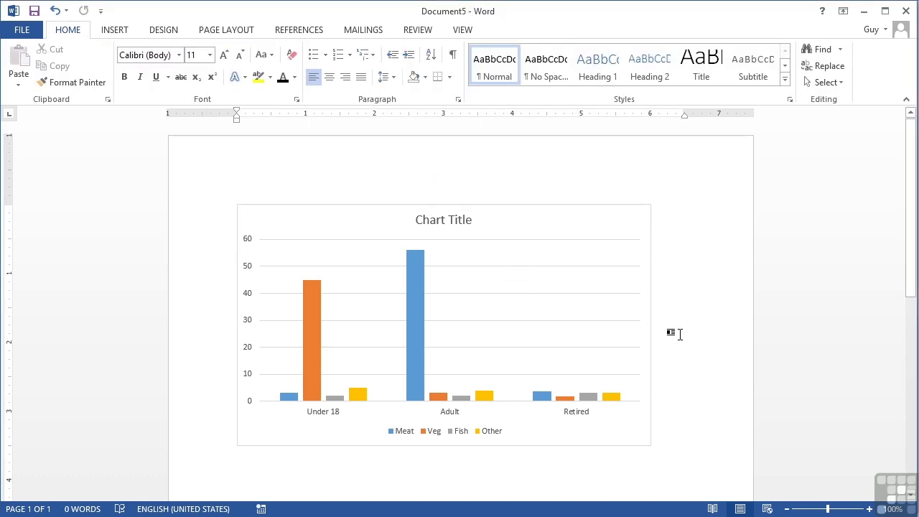
scroll(668, 320, down, 2)
scroll(667, 320, up, 2)
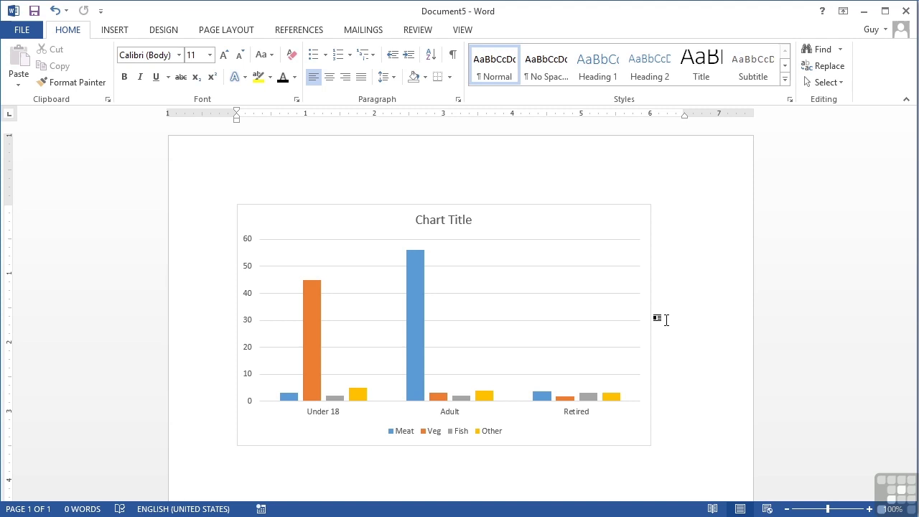
Switch to the AccessManual.docx document and place the cursor before the paragraph starting "Databases are a means of storing".
key(alt+Tab)
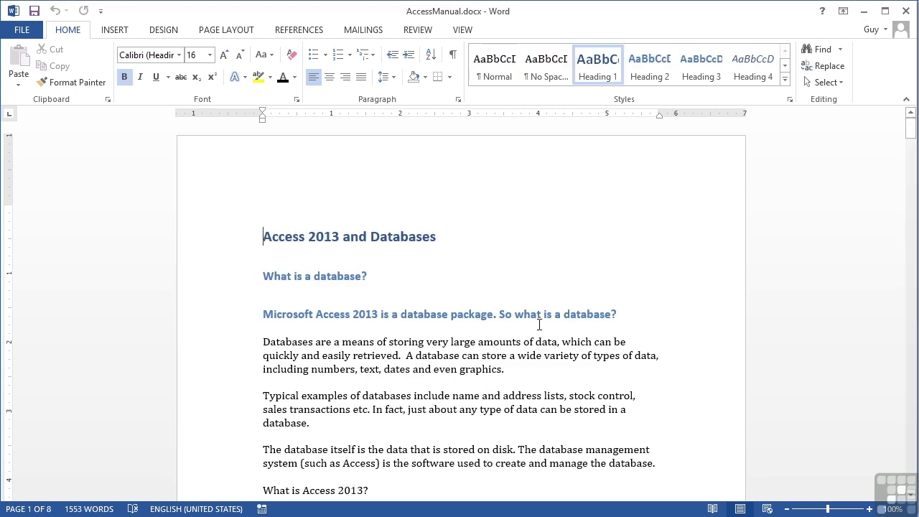
key(Down)
key(Down)
key(Down)
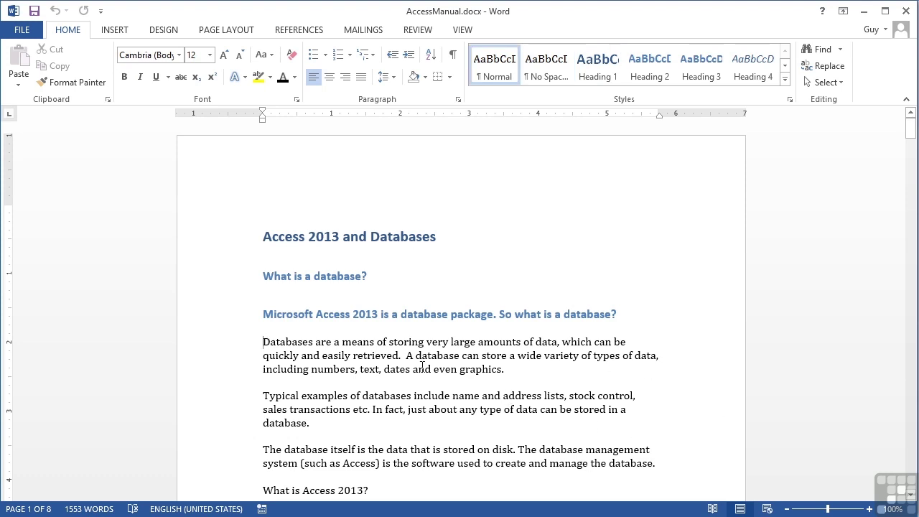
Preview the 3-D bar chart subtypes and insert a 3-D Clustered Bar chart at the cursor.
click(132, 29)
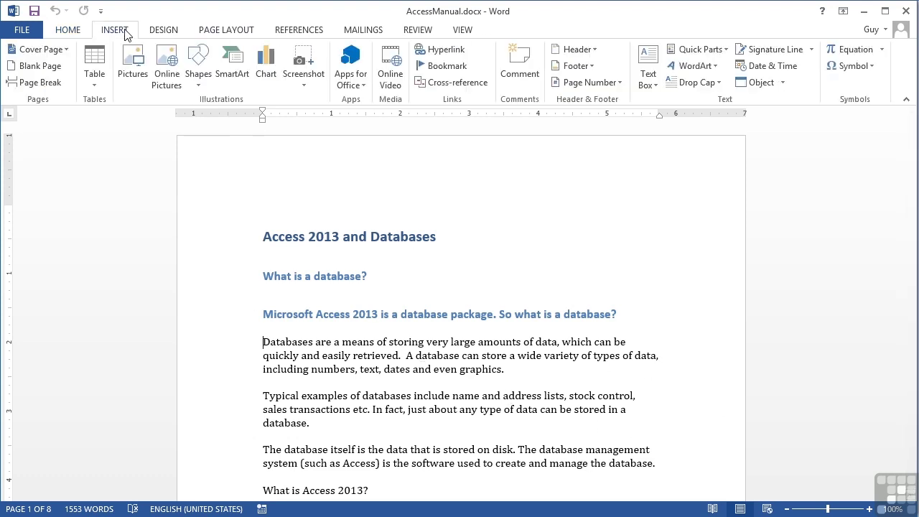
click(266, 69)
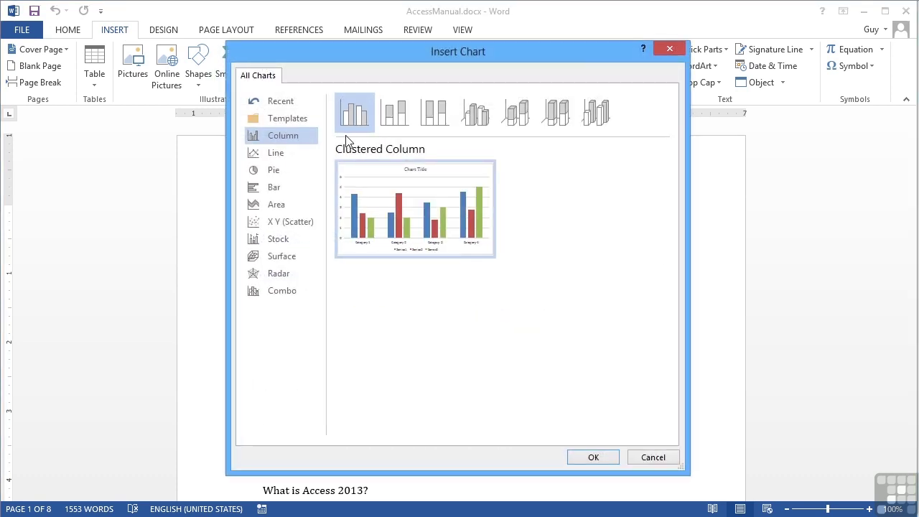
click(279, 189)
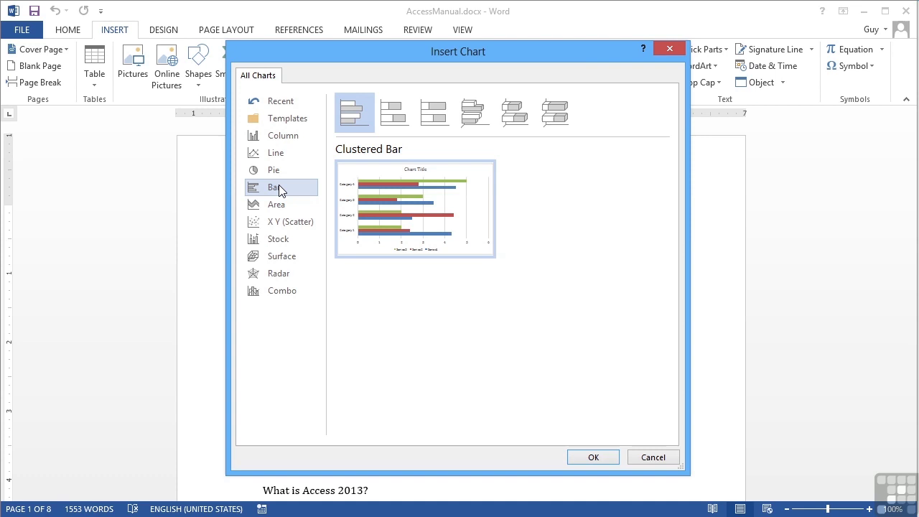
click(562, 126)
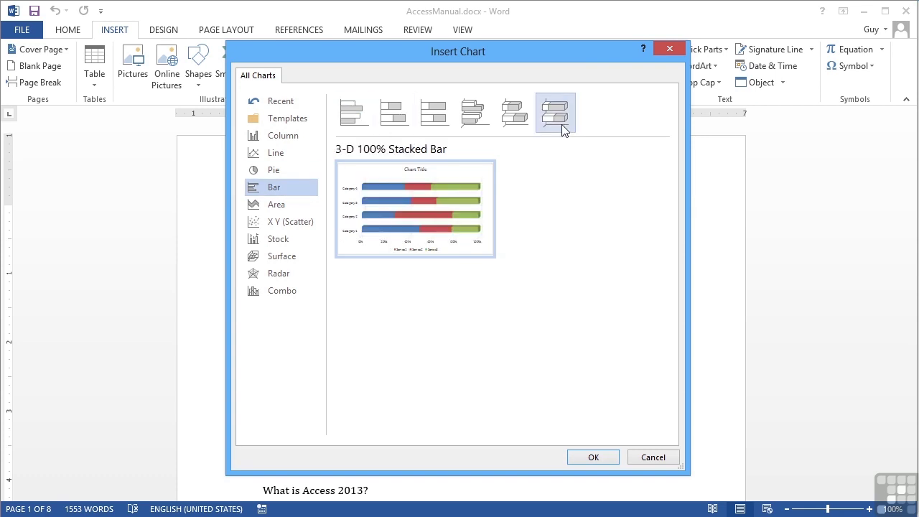
click(520, 120)
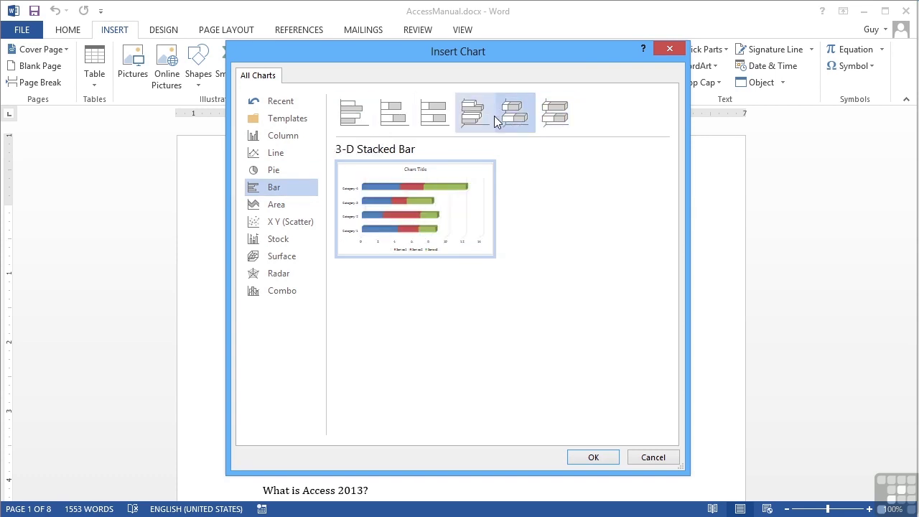
click(493, 120)
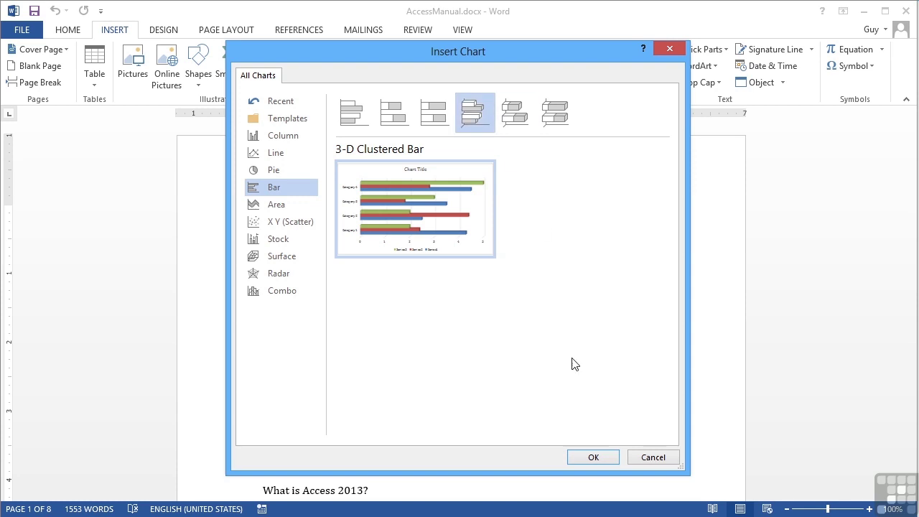
click(592, 459)
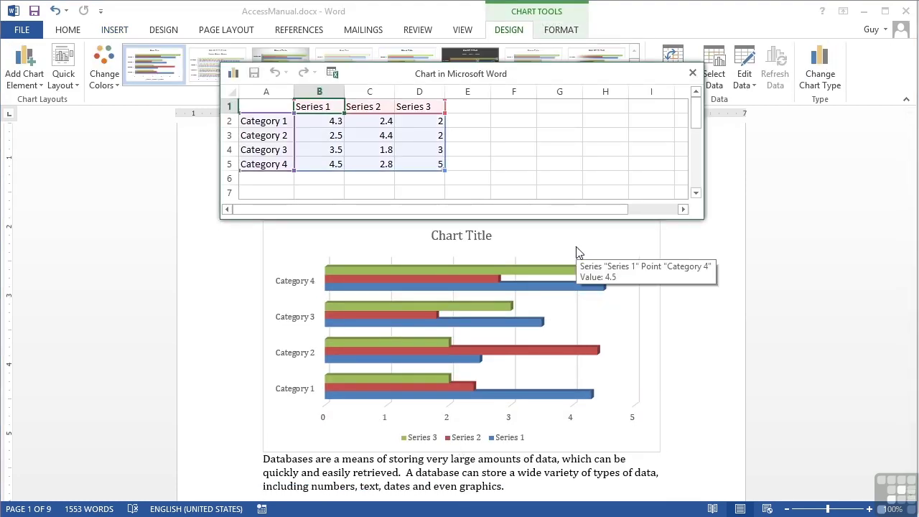
Rename the first three categories in the bar chart's data sheet as Access, SQL Server and Oracle.
click(266, 106)
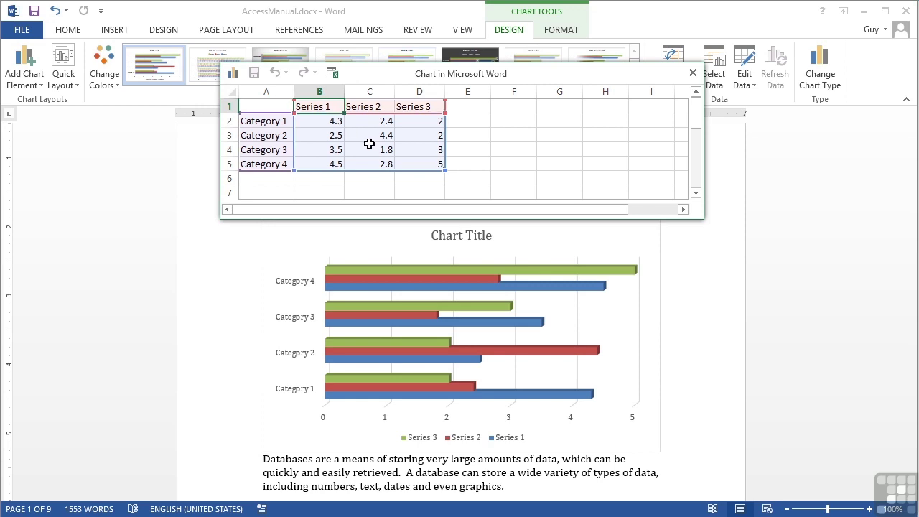
click(255, 121)
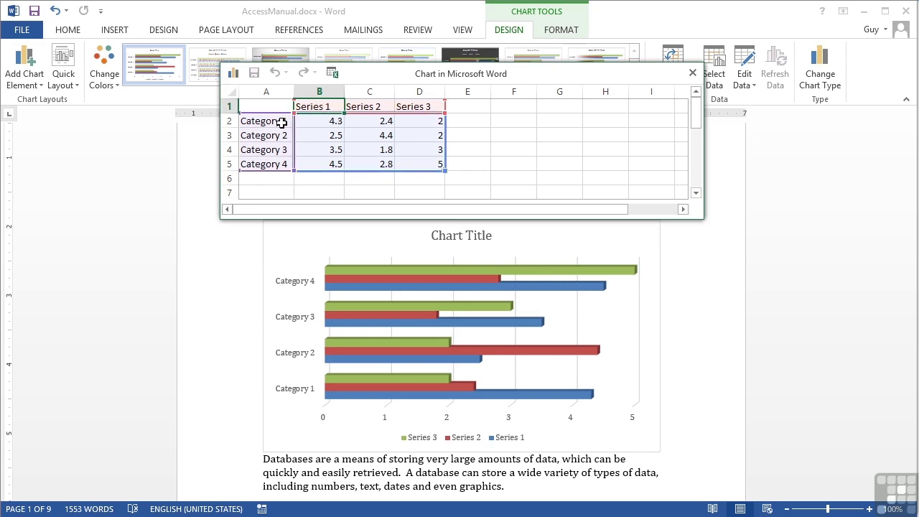
text(Access)
key(Return)
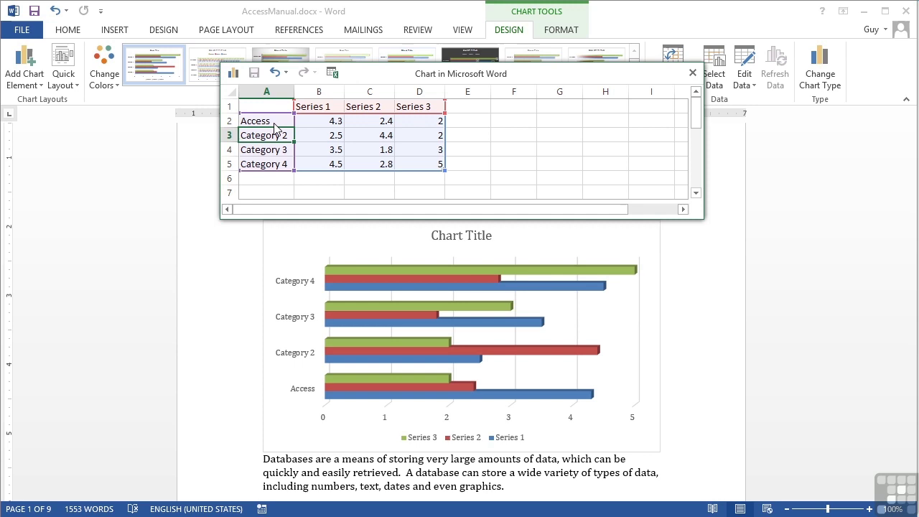
text(SQL Server)
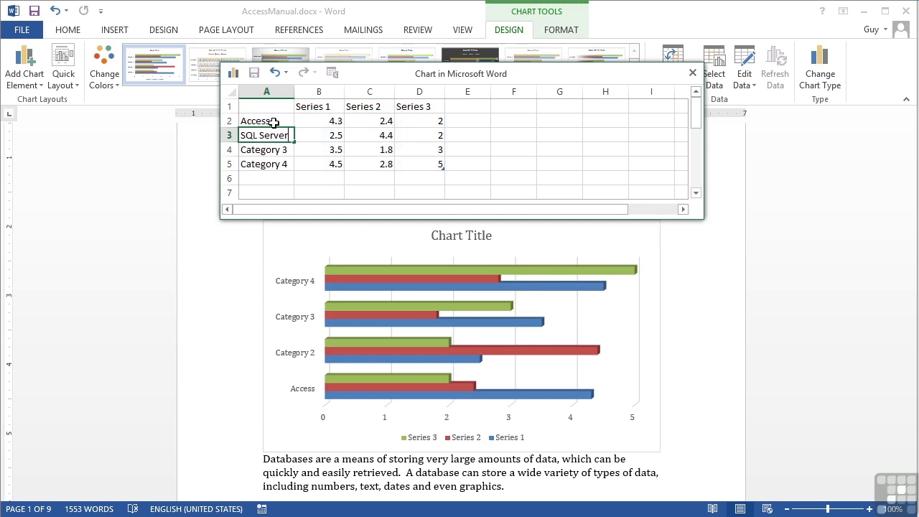
key(Return)
text(Oracle)
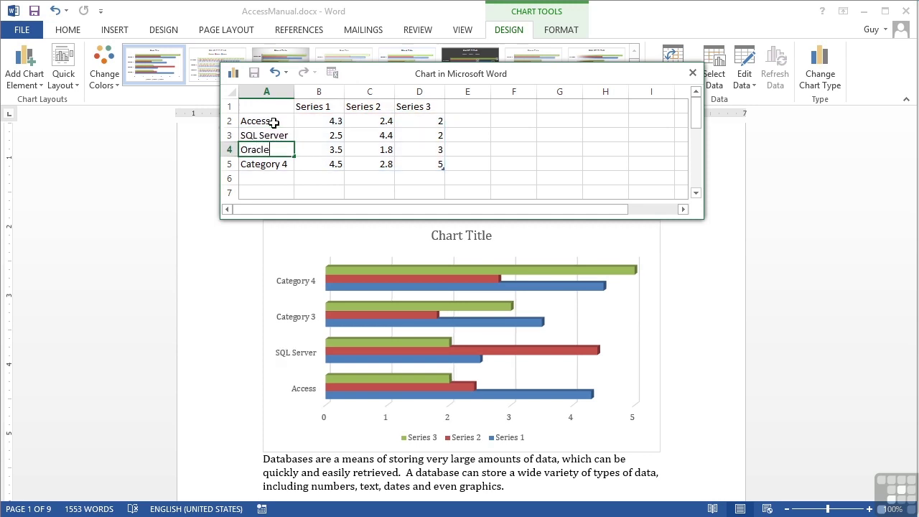
key(Return)
Rename the fourth category as mySQL and add a fifth category named dBase below it.
text(mySQ)
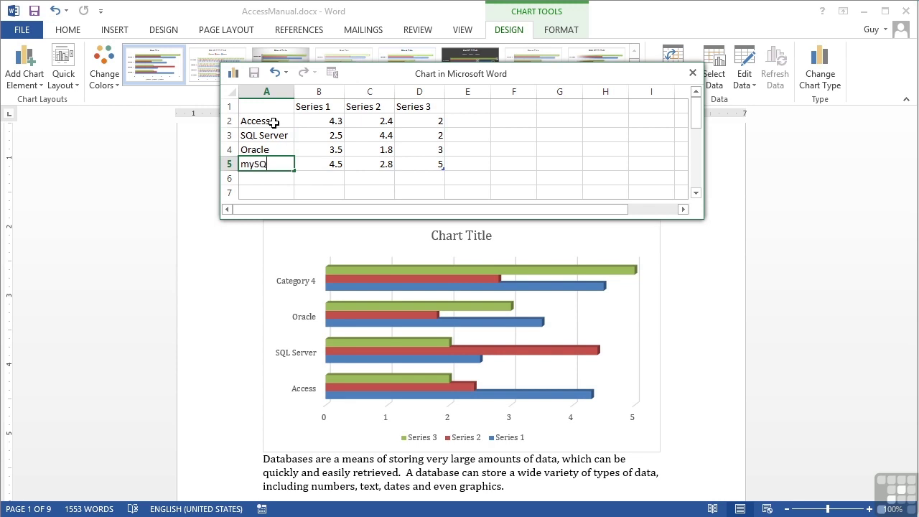
text(L)
key(Return)
text(dBase)
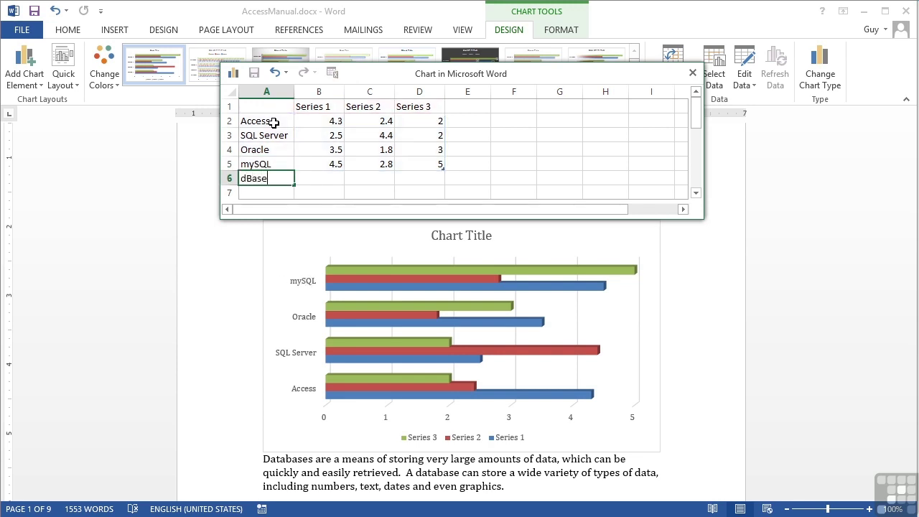
key(Tab)
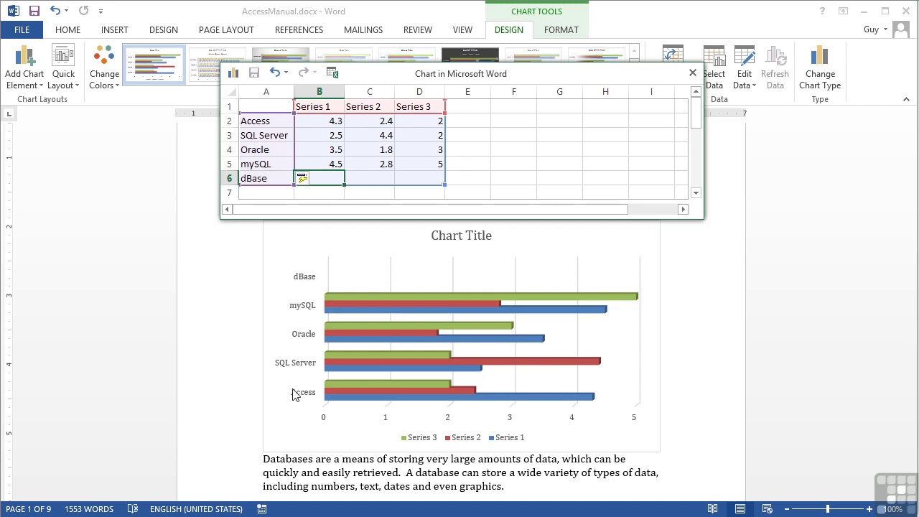
Name the first two series 2012 and 2013, and shrink the chart data range to exclude the Series 3 column.
click(319, 106)
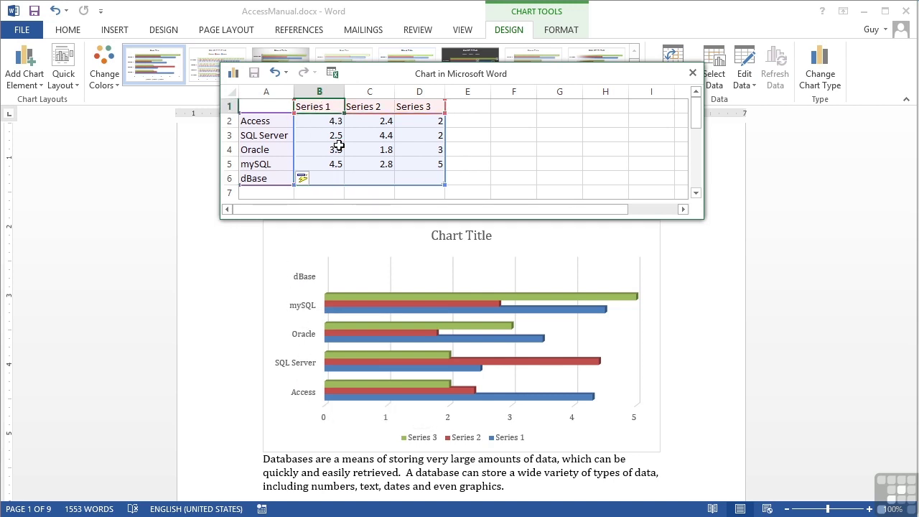
text(2012)
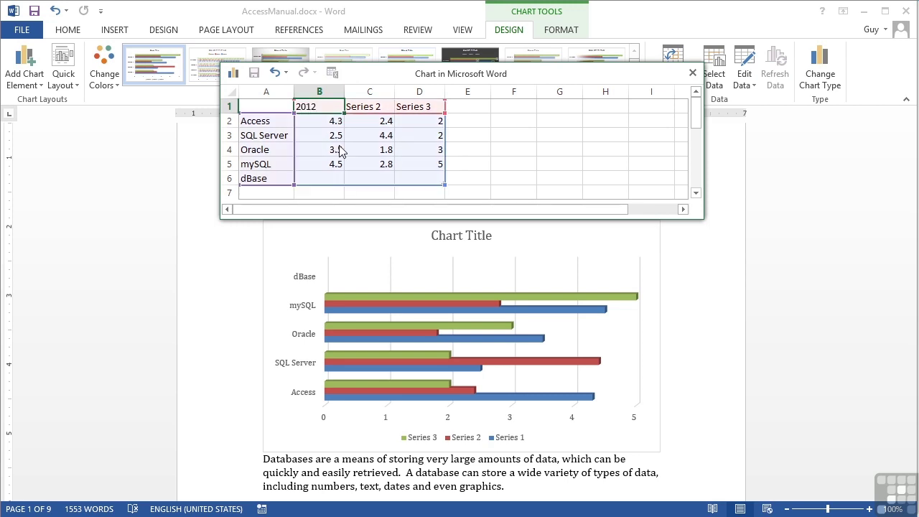
key(Tab)
text(2013)
key(Tab)
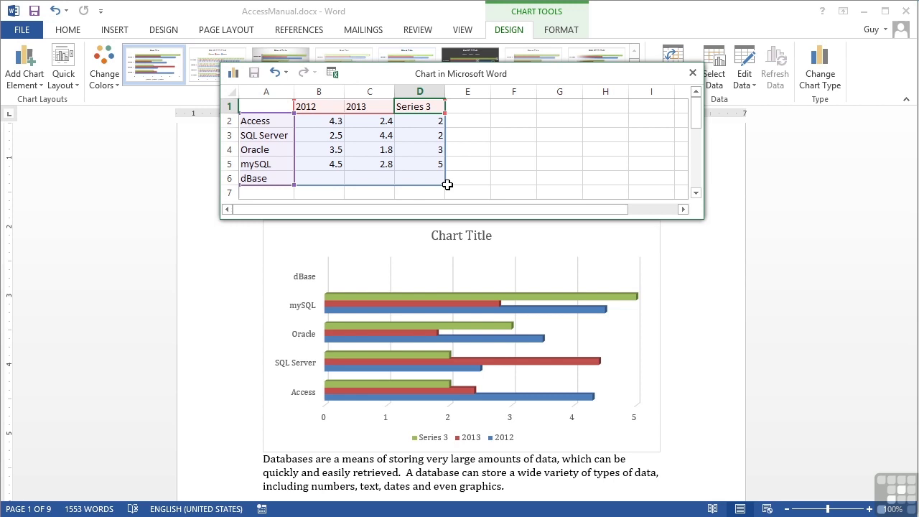
drag(446, 185, 404, 184)
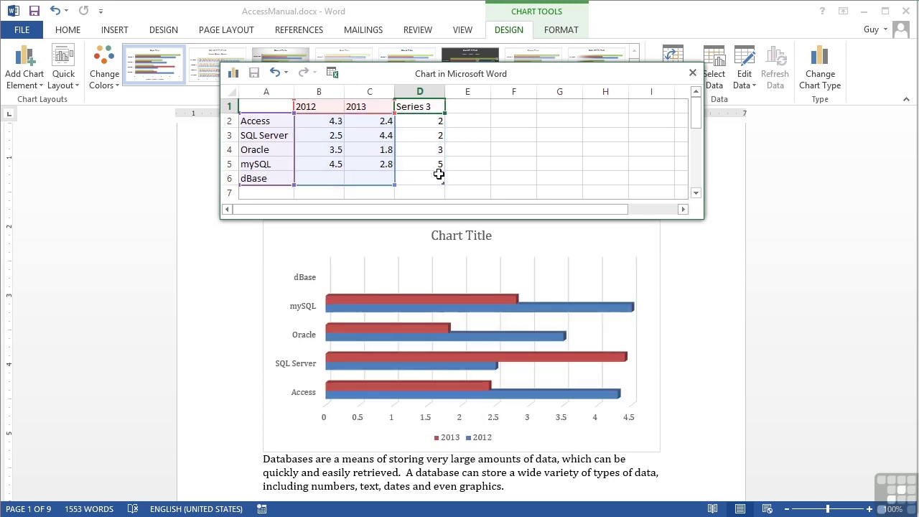
click(372, 122)
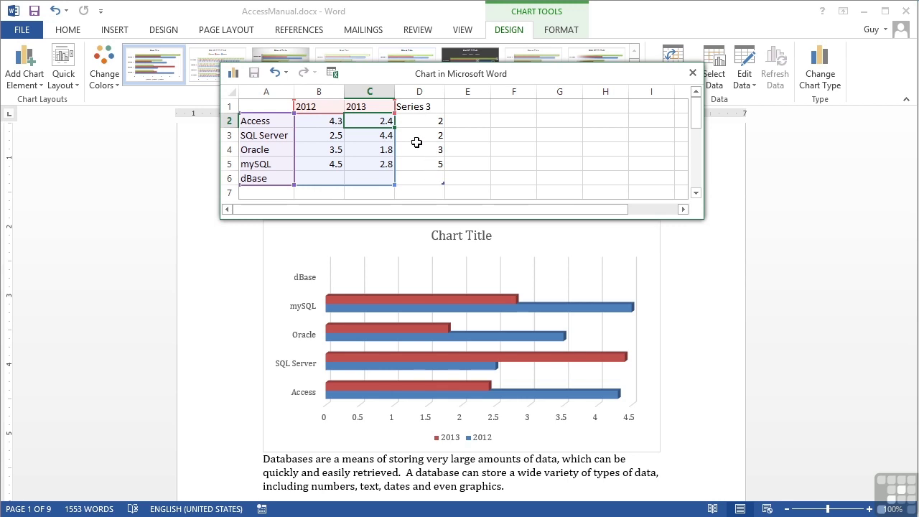
Clear the contents of the unused Series 3 column and enter the dBase values 32 for 2012 and 21 for 2013.
click(421, 91)
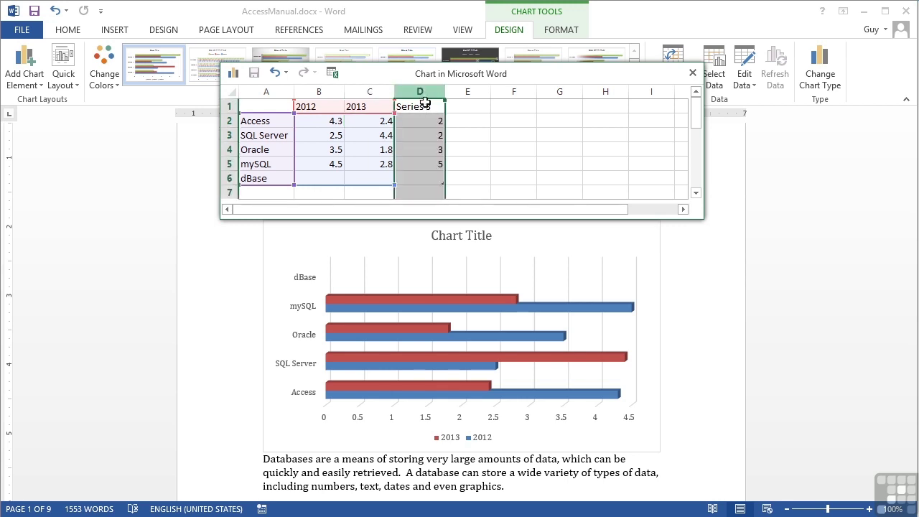
click(380, 122)
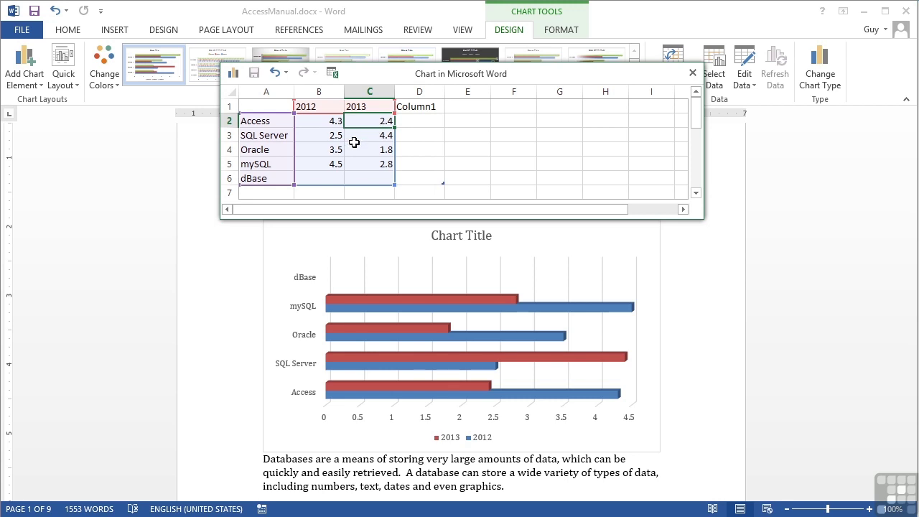
click(331, 178)
text(32)
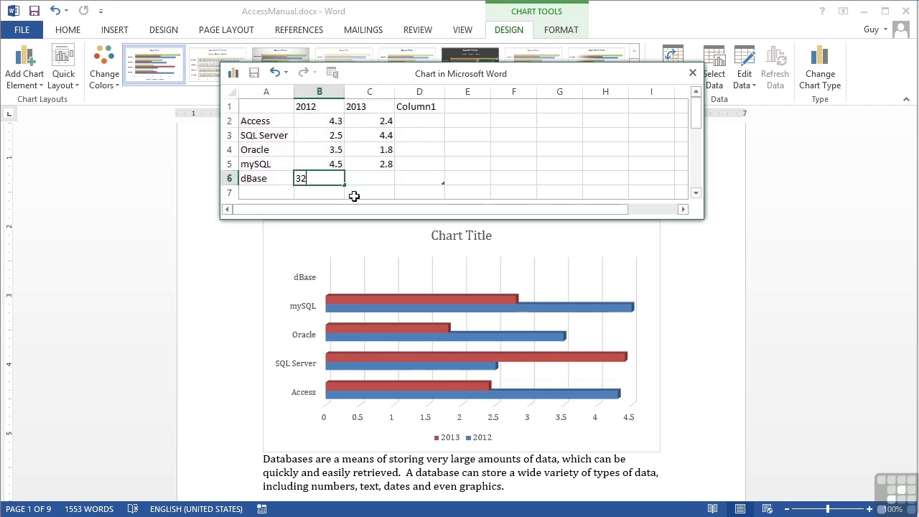
key(Tab)
text(45)
key(Up)
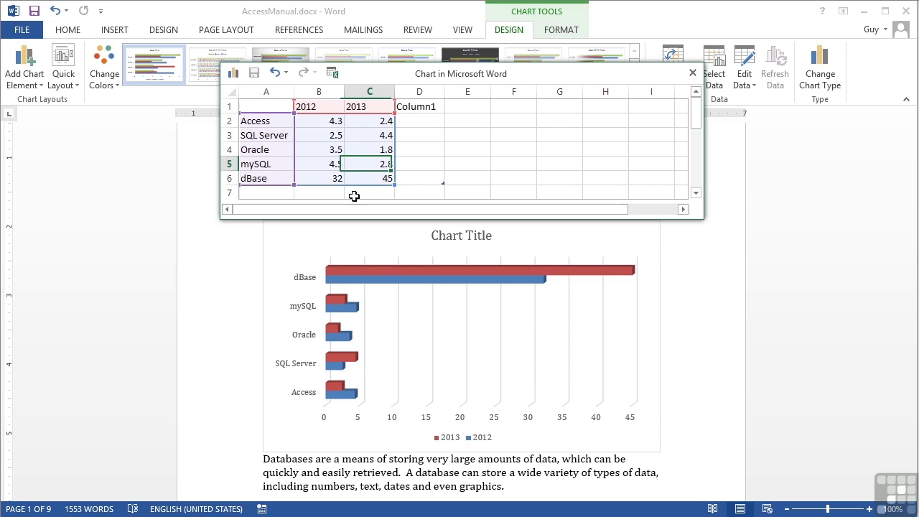
key(Down)
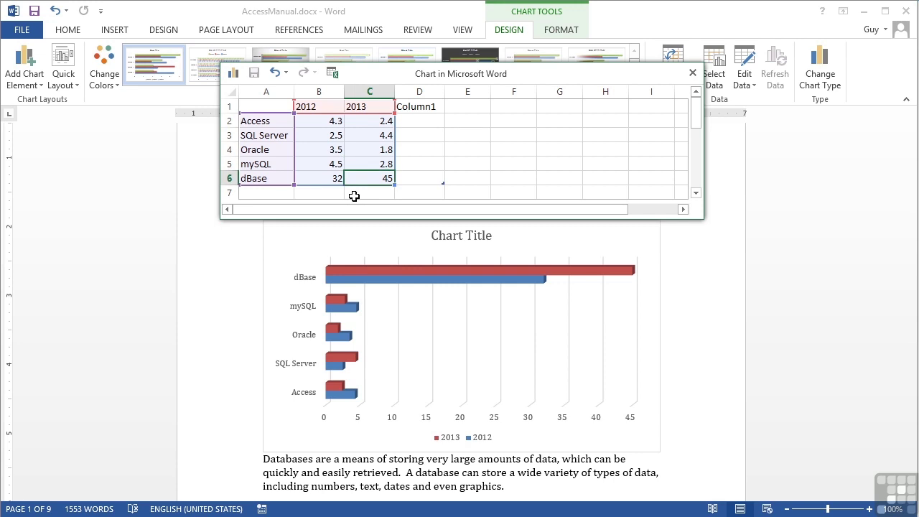
text(21)
key(Up)
Set the 2012 and 2013 values to 43 and 66 for mySQL, and to 34 and 35 for Oracle.
key(Left)
text(43)
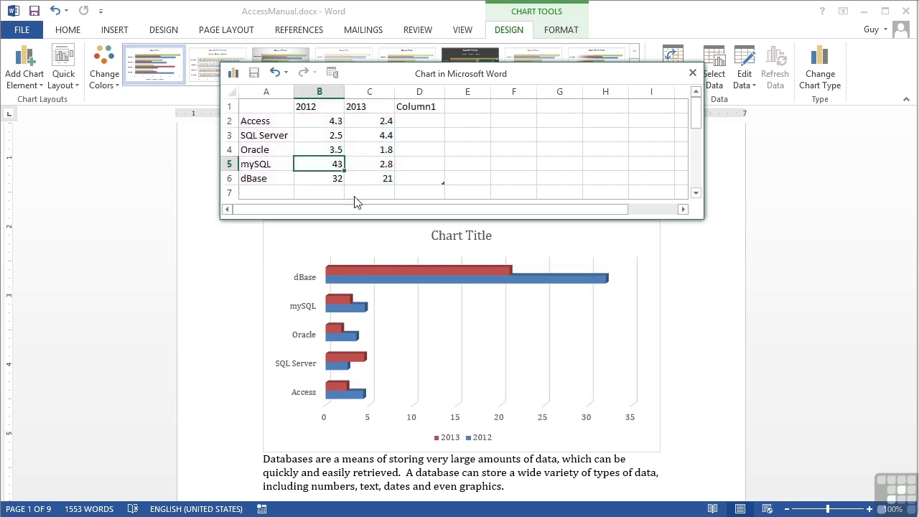
key(Tab)
text(66)
key(Up)
key(Left)
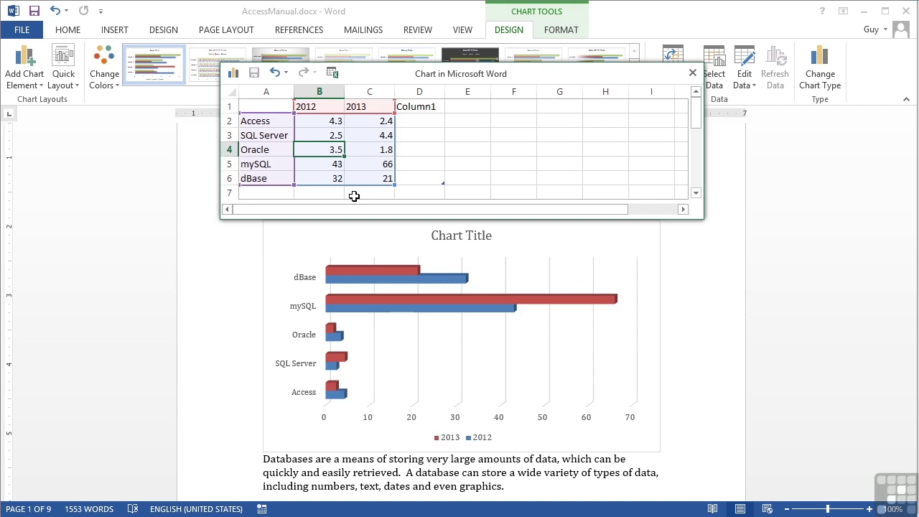
text(34)
key(Tab)
text(35)
key(Up)
Set the 2012 and 2013 values to 28 and 39 for SQL Server and 45 and 56 for Access, and close the data sheet.
key(Left)
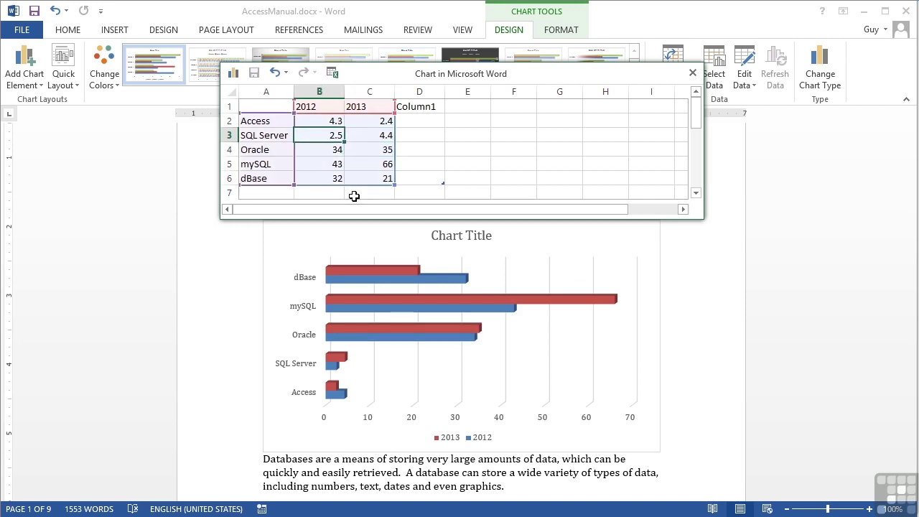
text(28)
key(Tab)
text(39)
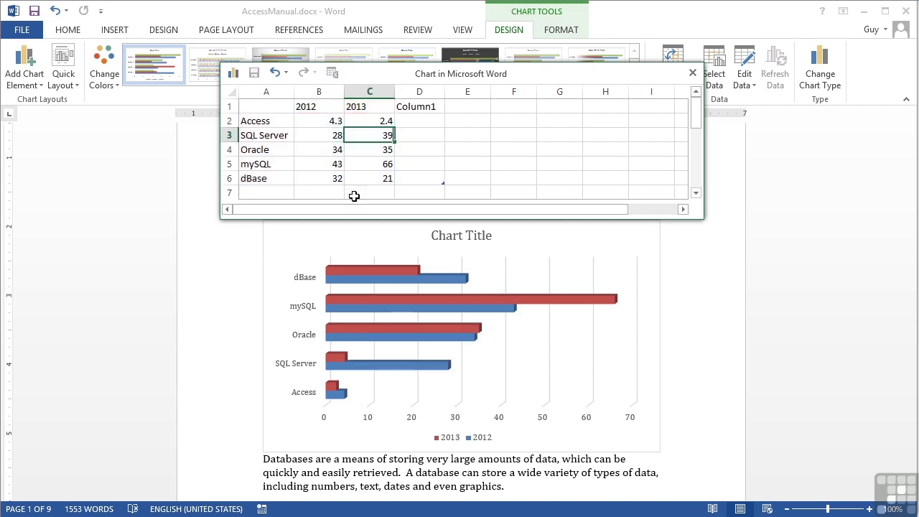
key(Up)
key(Left)
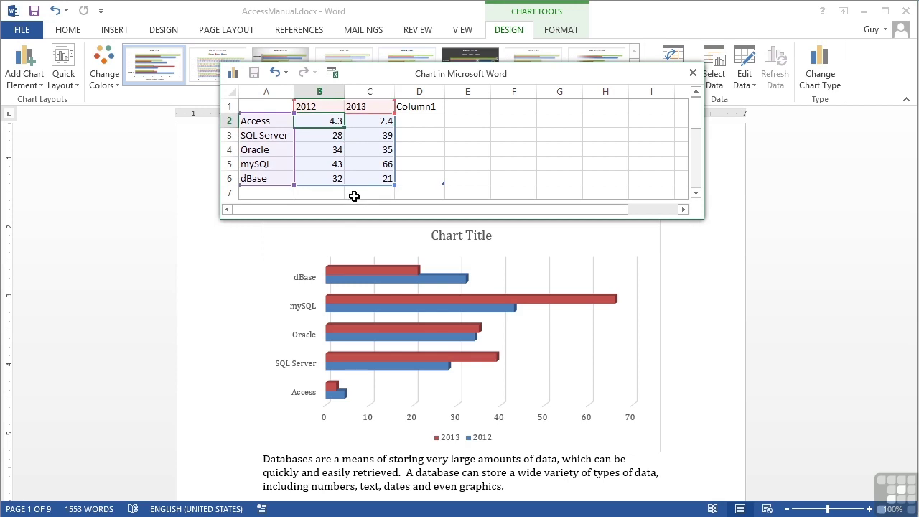
text(45)
key(Tab)
text(56)
key(Return)
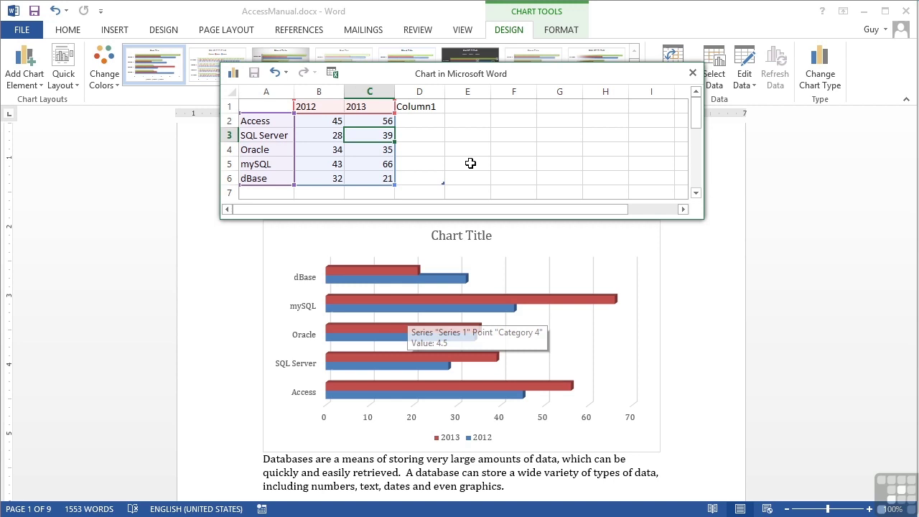
click(693, 73)
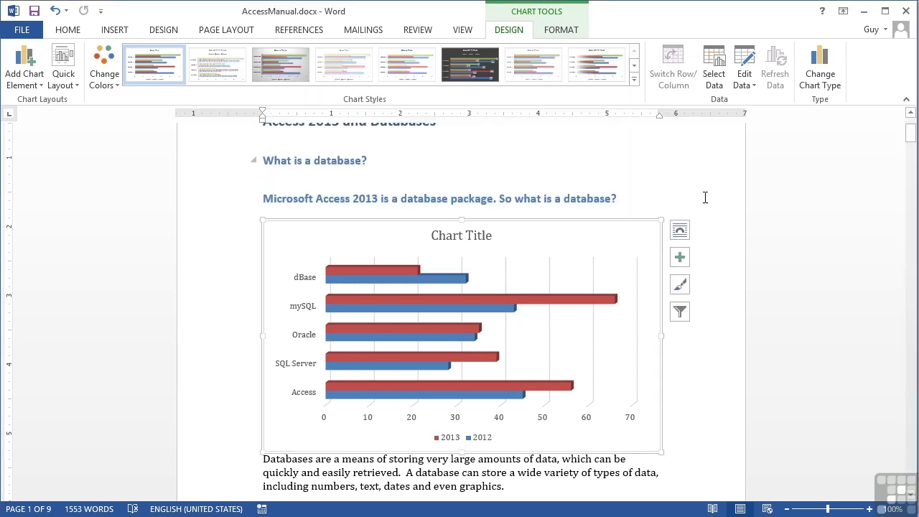
Shrink the bar chart to about half the text width and set its text wrapping to Square.
scroll(714, 244, down, 1)
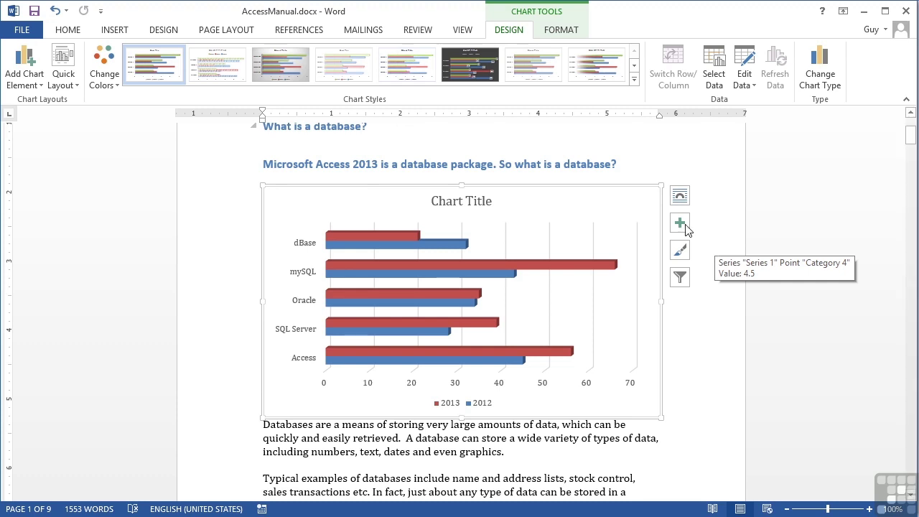
drag(660, 186, 476, 280)
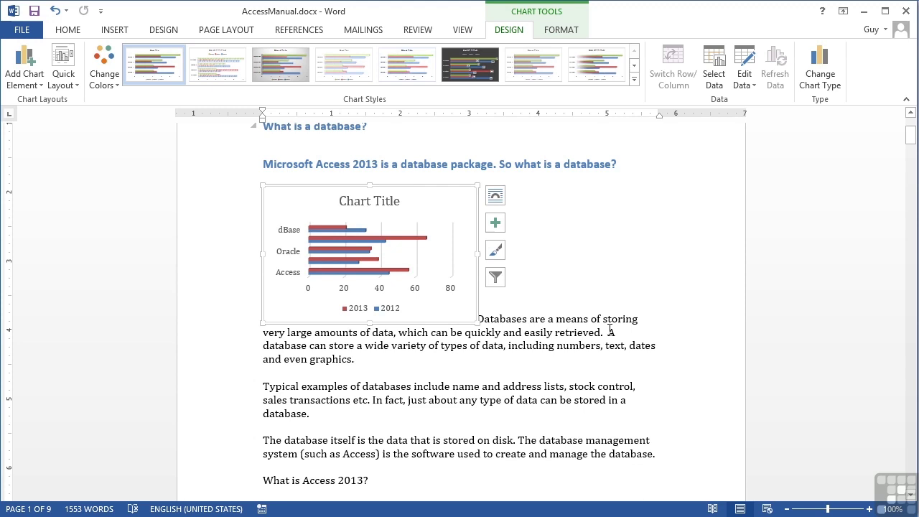
click(497, 198)
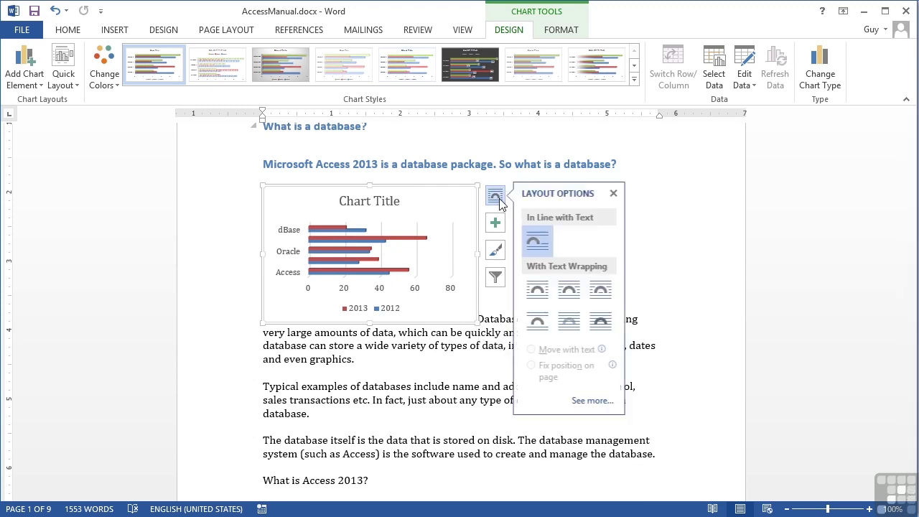
click(553, 290)
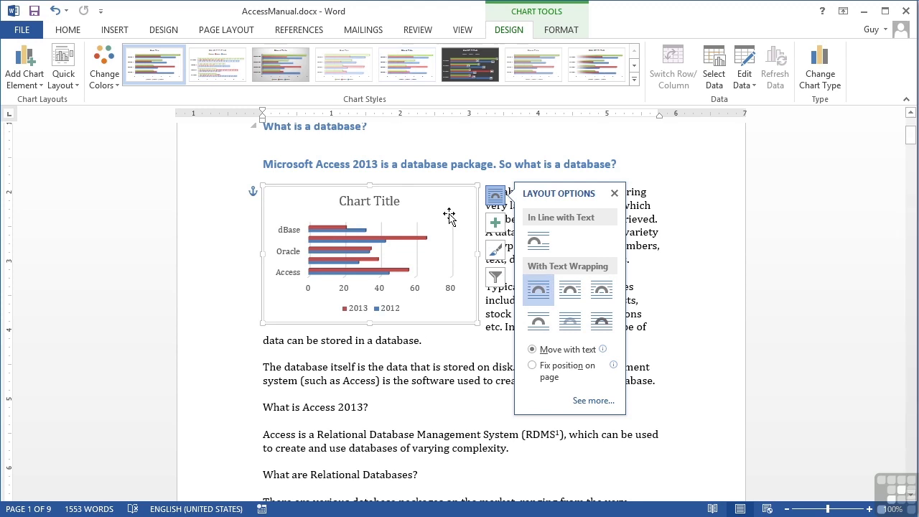
Move the bar chart to the right text margin beside the first two paragraphs and deselect it.
drag(443, 189, 636, 195)
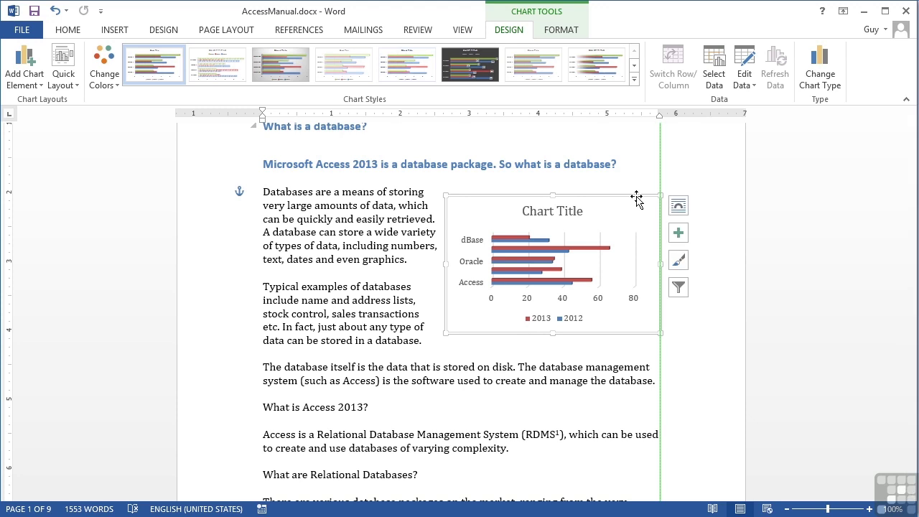
click(505, 359)
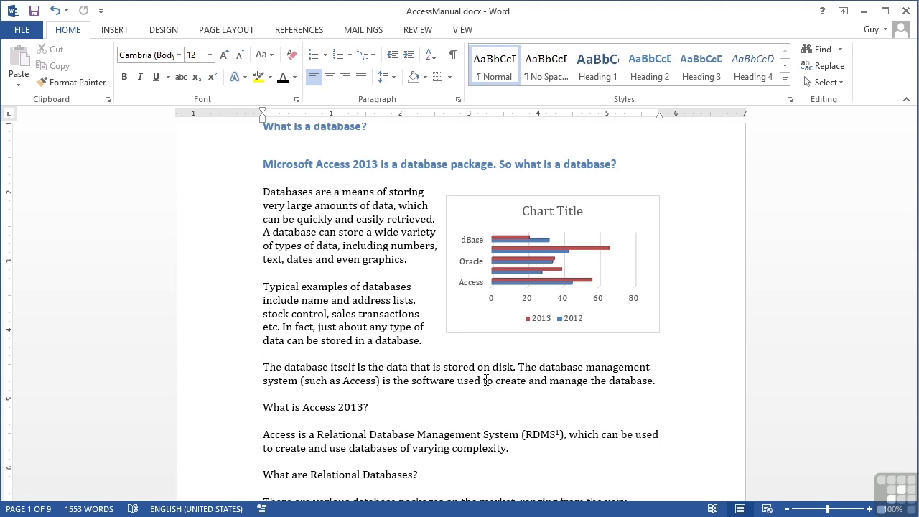
Display the commands for inserting objects into the document.
click(122, 30)
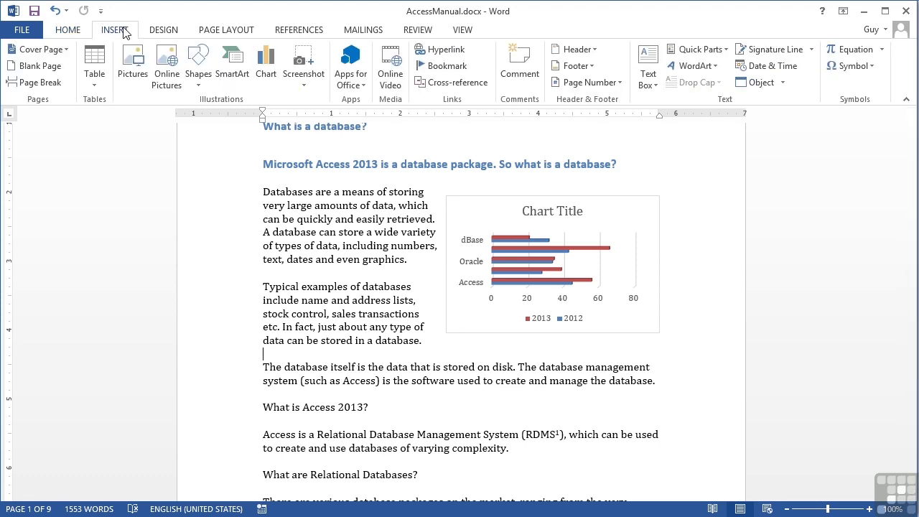